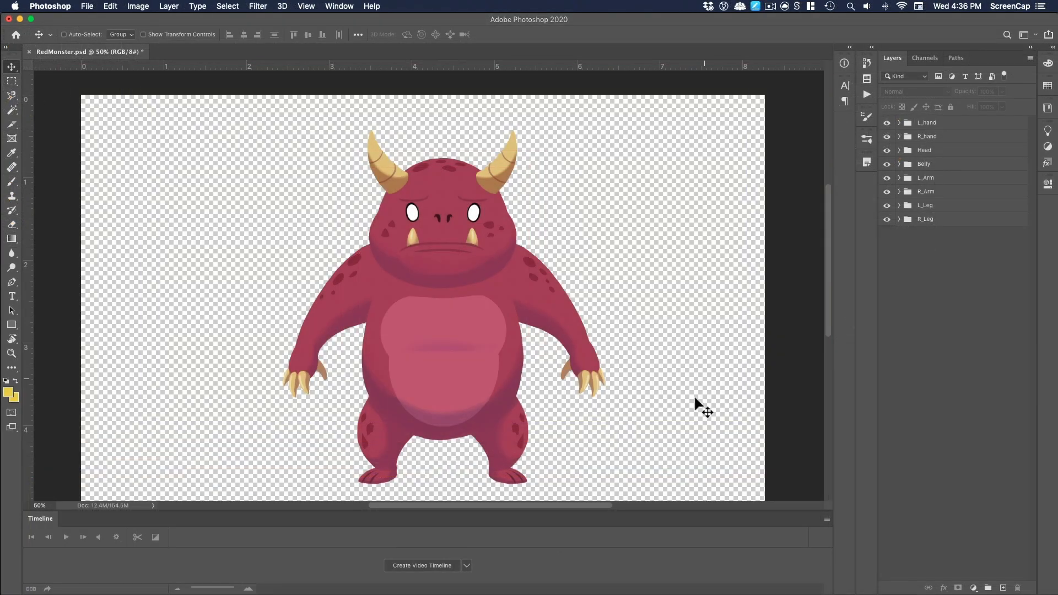
# - Examine how the monster is split into layers by toggling the Belly group and the layers inside the Head group
pyautogui.click(887, 164)
pyautogui.click(886, 149)
pyautogui.click(887, 150)
pyautogui.click(899, 149)
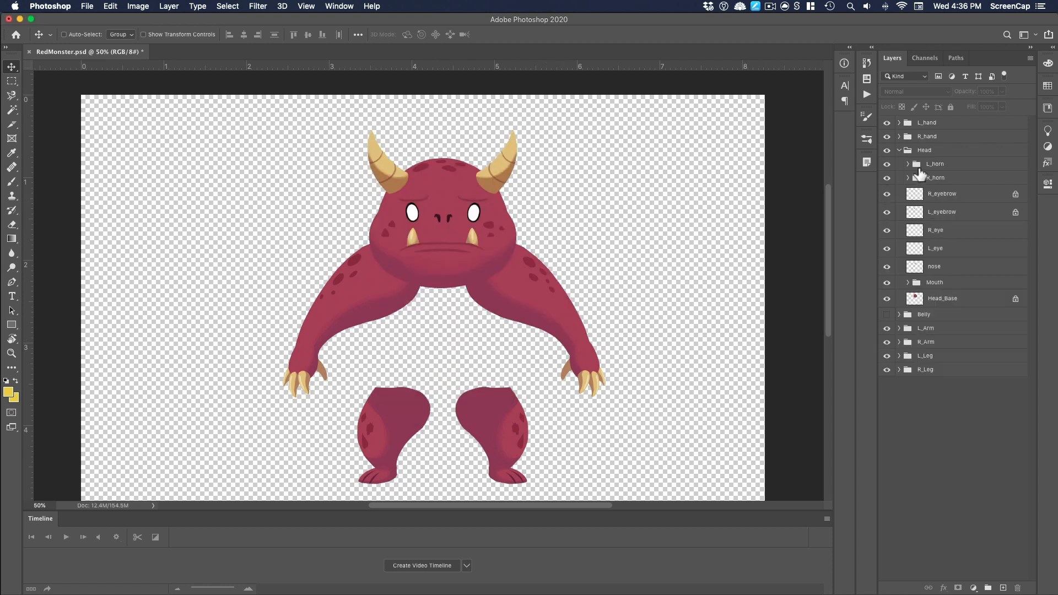
pyautogui.click(918, 194)
pyautogui.click(886, 194)
pyautogui.moveTo(887, 212)
pyautogui.mouseDown()
pyautogui.moveTo(886, 266)
pyautogui.moveTo(887, 193)
pyautogui.mouseUp()
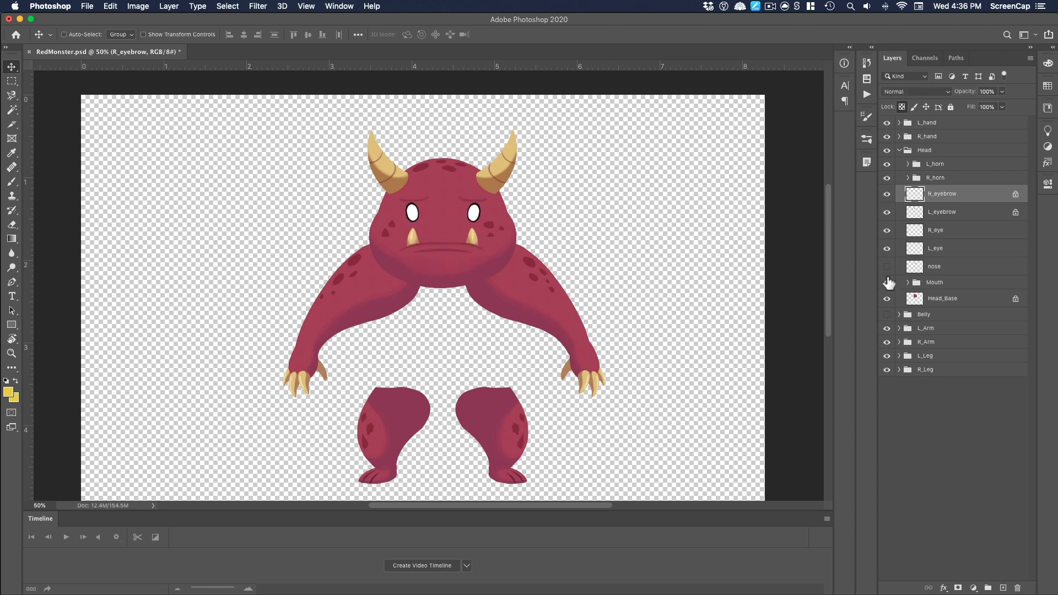
pyautogui.click(887, 267)
pyautogui.click(887, 314)
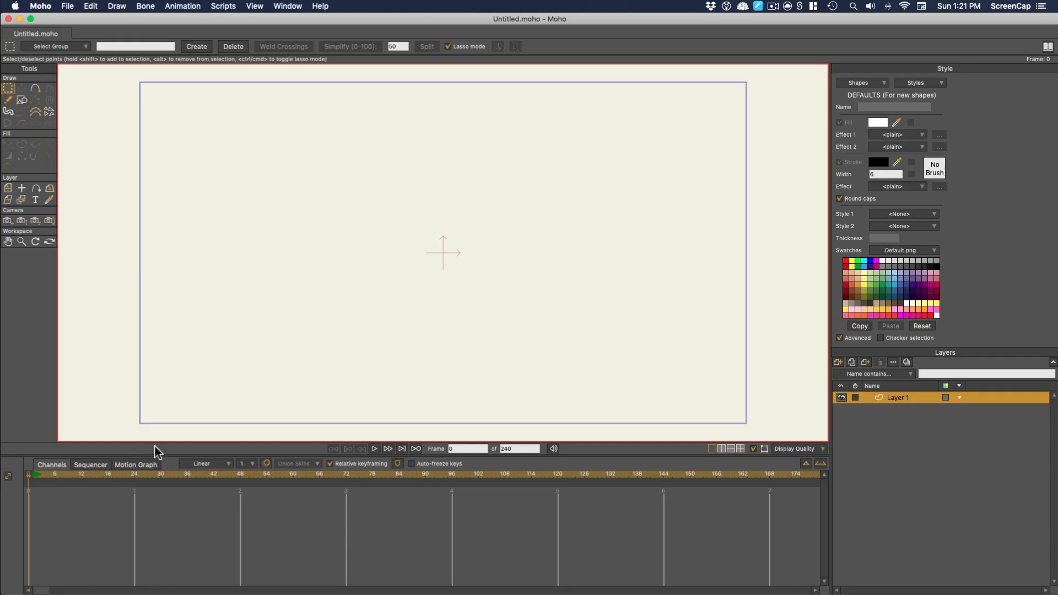
# - In Moho, import RedMonster.psd as an image with Layers to PNGs, using the Photoshop folder for the exported files
pyautogui.click(67, 7)
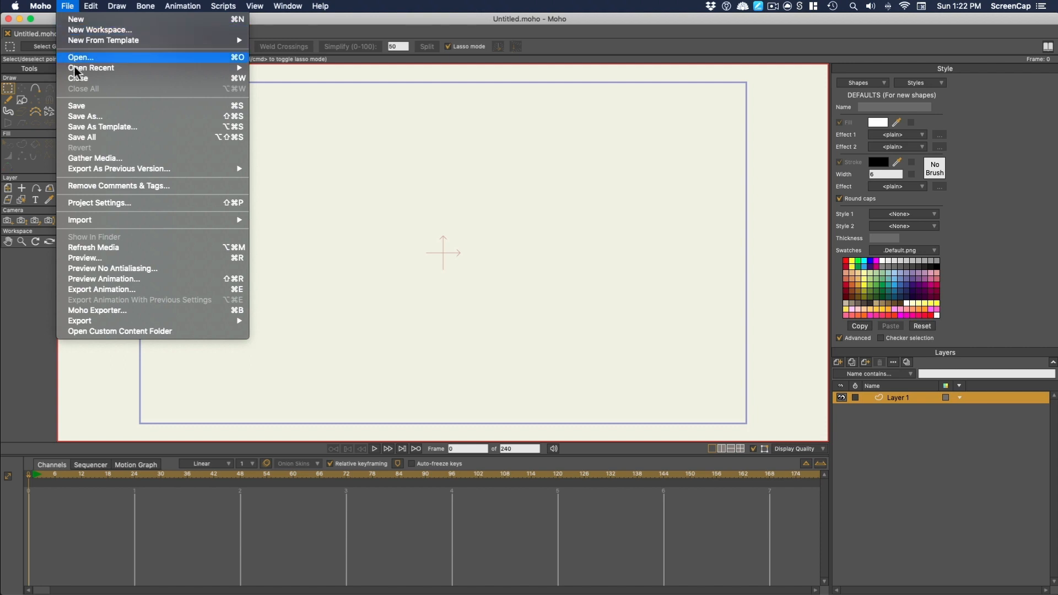
pyautogui.moveTo(117, 222)
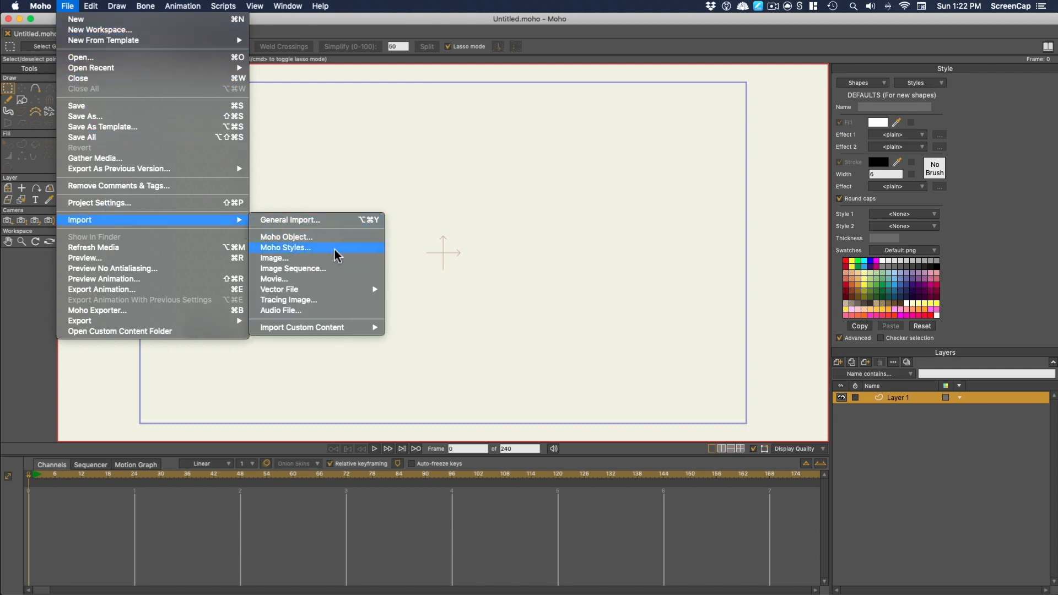
pyautogui.click(271, 258)
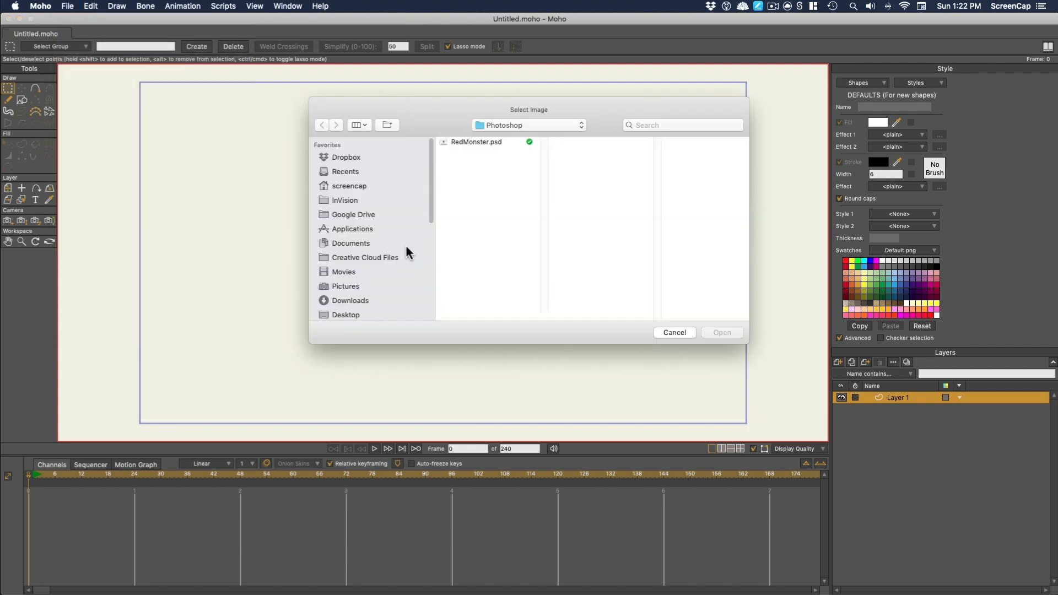
pyautogui.click(475, 142)
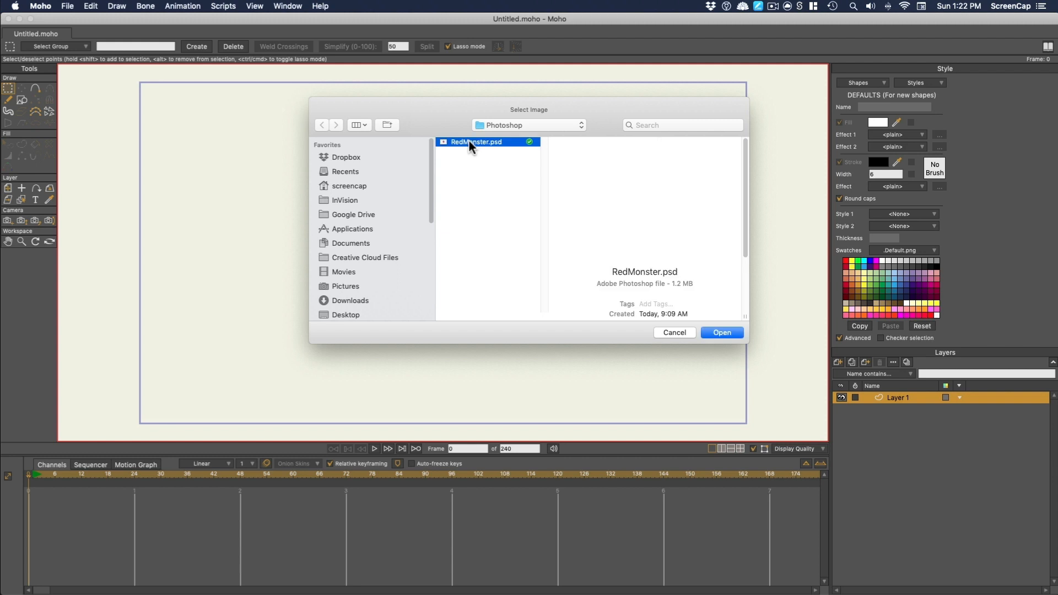
pyautogui.click(722, 332)
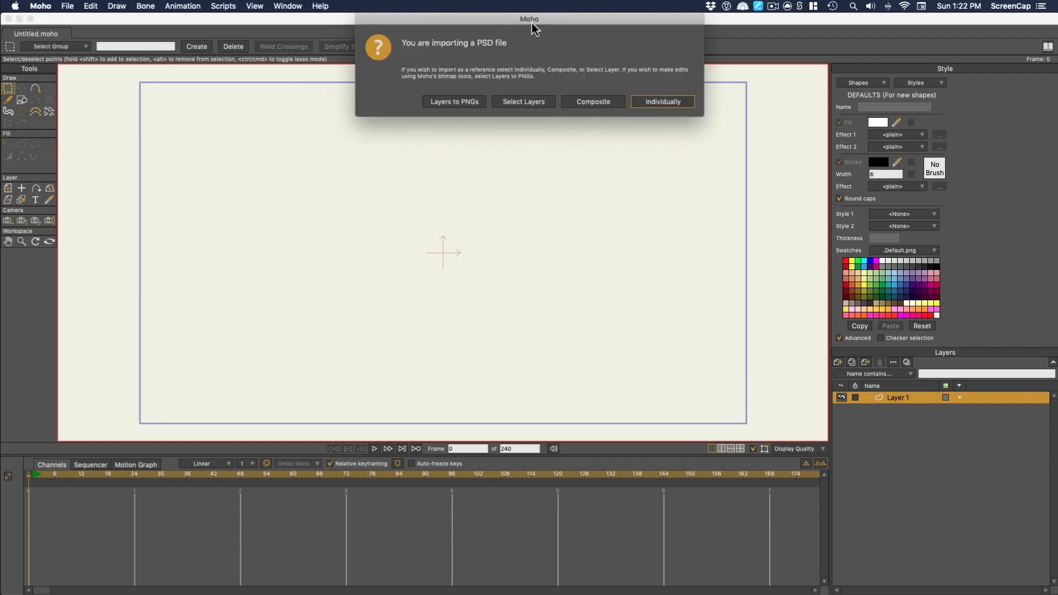
pyautogui.moveTo(531, 22); pyautogui.dragTo(510, 91)
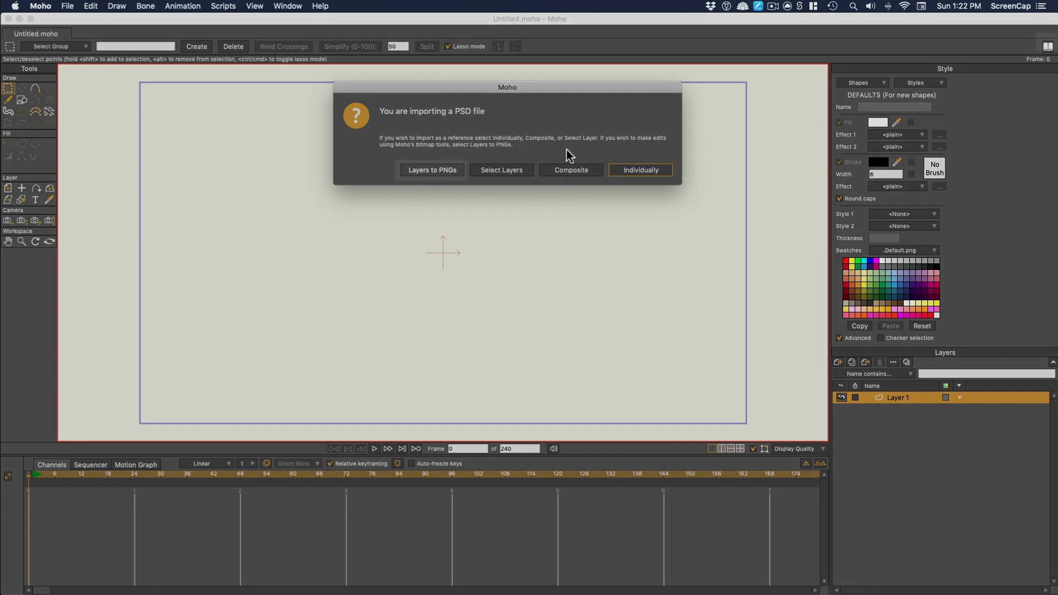
pyautogui.press('Tab')
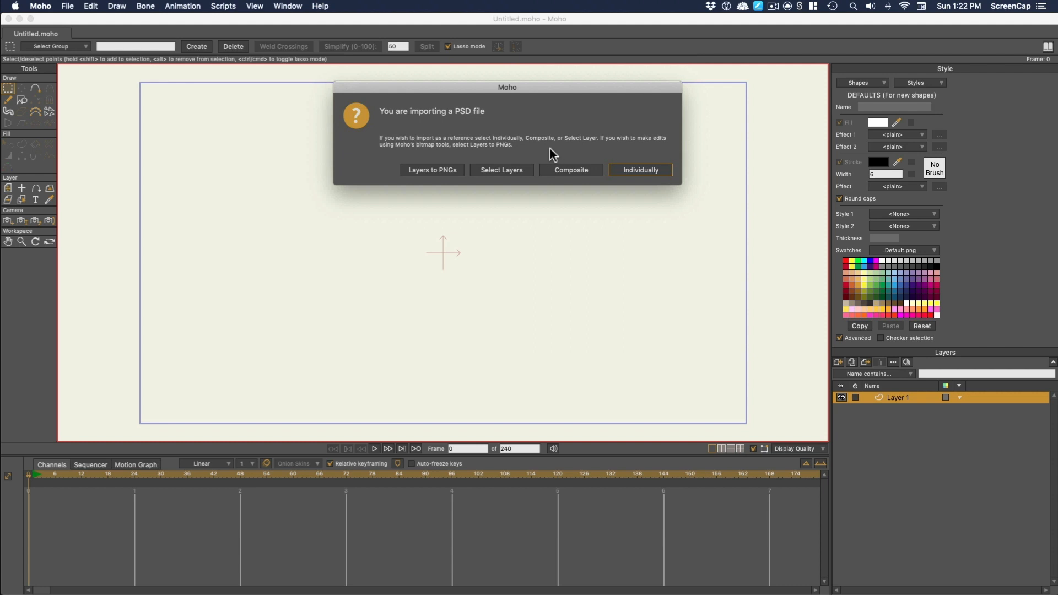
pyautogui.click(433, 171)
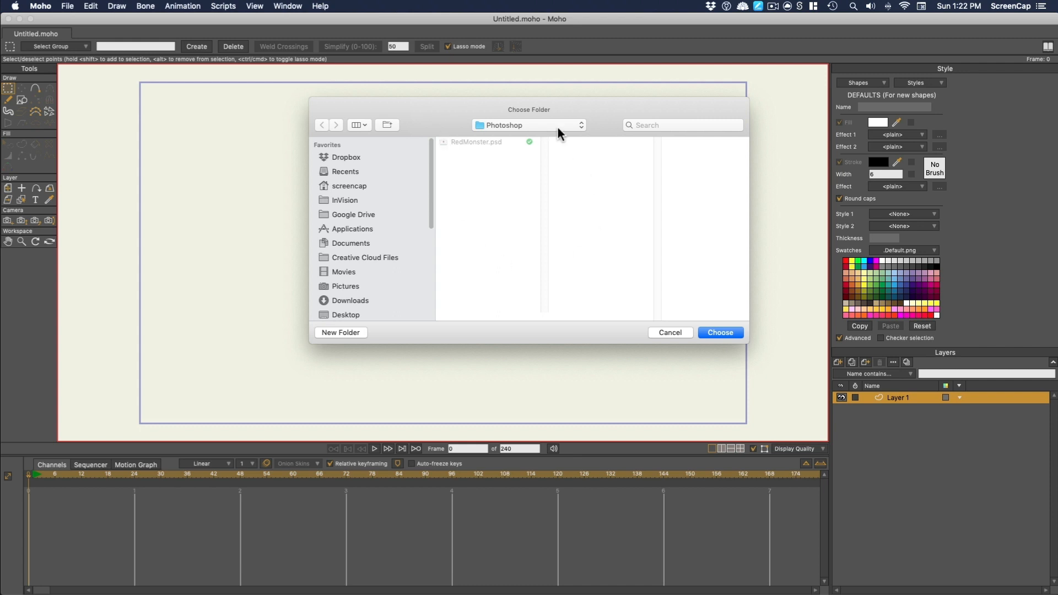
pyautogui.click(722, 333)
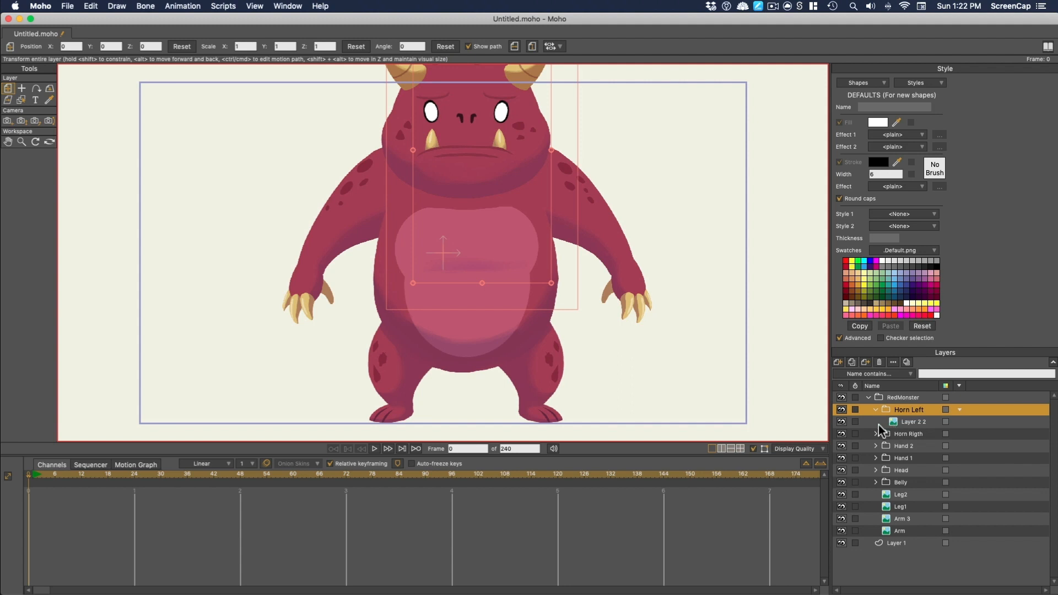
# - Reveal the source image of Layer 2 2 in the Horn Left group in Finder and look through the exported PNG folders
pyautogui.rightClick(895, 426)
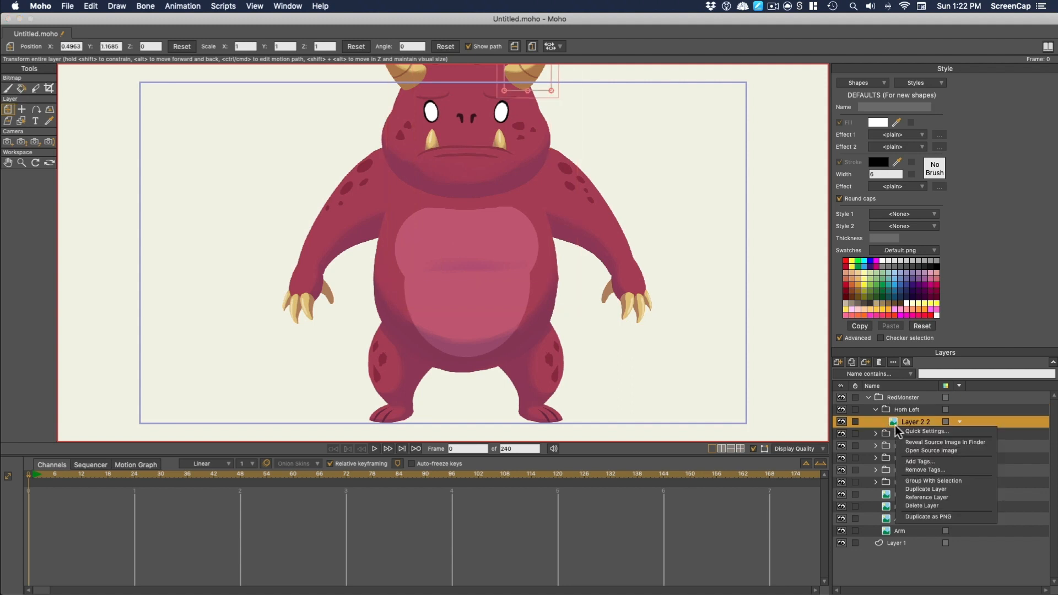
pyautogui.click(943, 441)
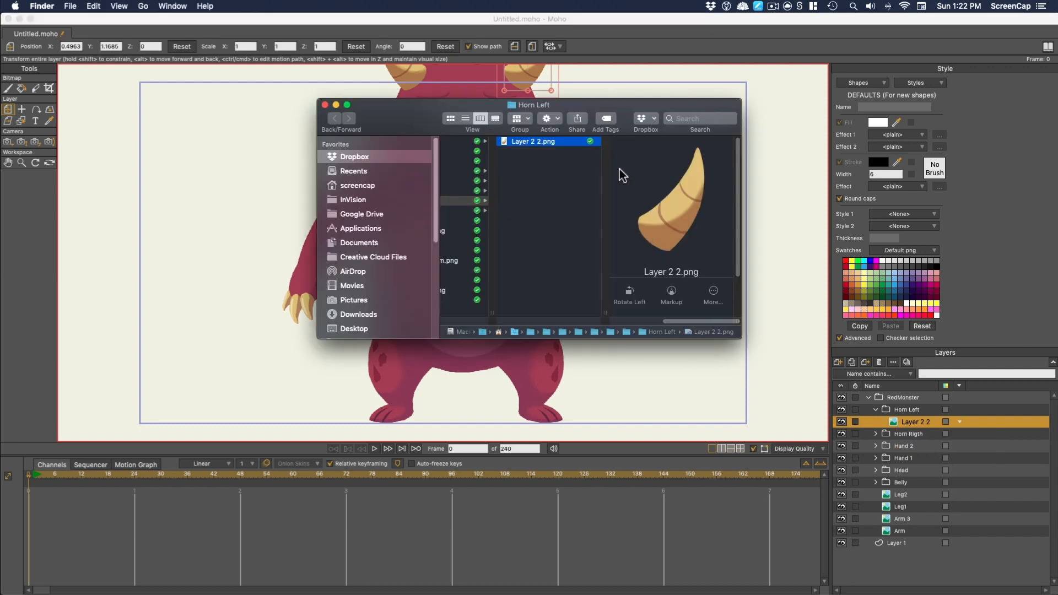
pyautogui.moveTo(684, 321)
pyautogui.mouseDown()
pyautogui.moveTo(613, 321)
pyautogui.moveTo(664, 321)
pyautogui.mouseUp()
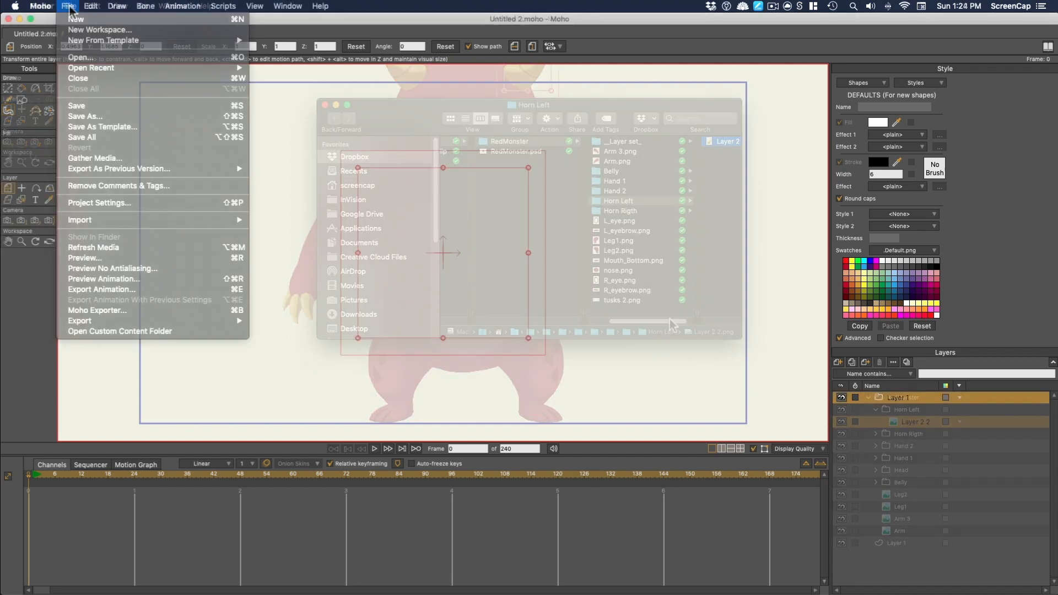
pyautogui.moveTo(134, 220)
pyautogui.click(284, 221)
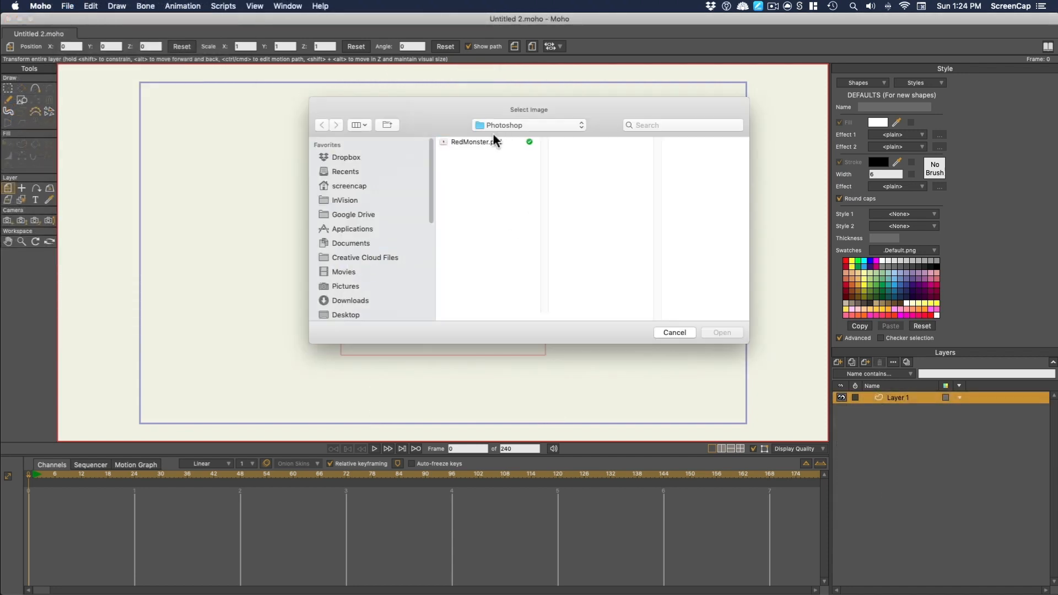
pyautogui.click(493, 140)
pyautogui.click(719, 332)
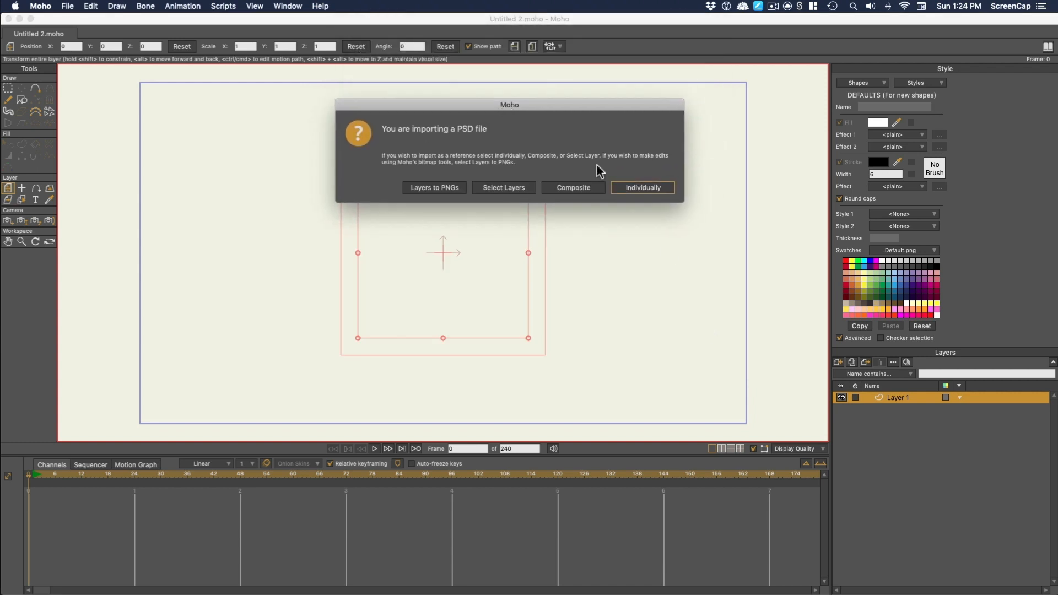
pyautogui.click(504, 187)
pyautogui.click(386, 64)
pyautogui.click(406, 99)
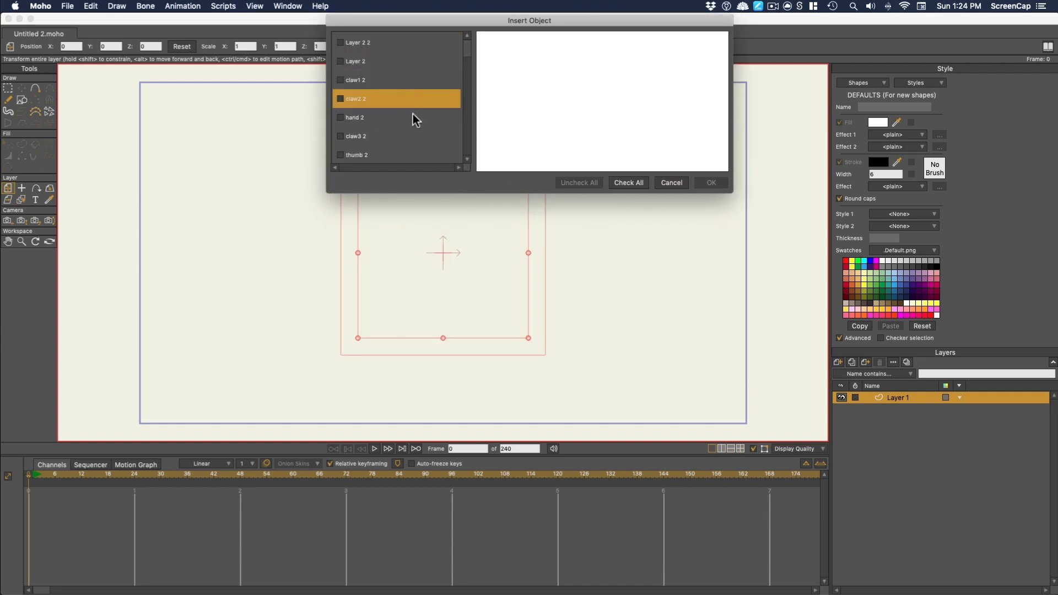
pyautogui.moveTo(467, 51)
pyautogui.mouseDown()
pyautogui.moveTo(475, 146)
pyautogui.moveTo(471, 35)
pyautogui.mouseUp()
pyautogui.click(664, 185)
# - Import RedMonster.psd as a single Composite image
pyautogui.click(67, 6)
pyautogui.moveTo(83, 219)
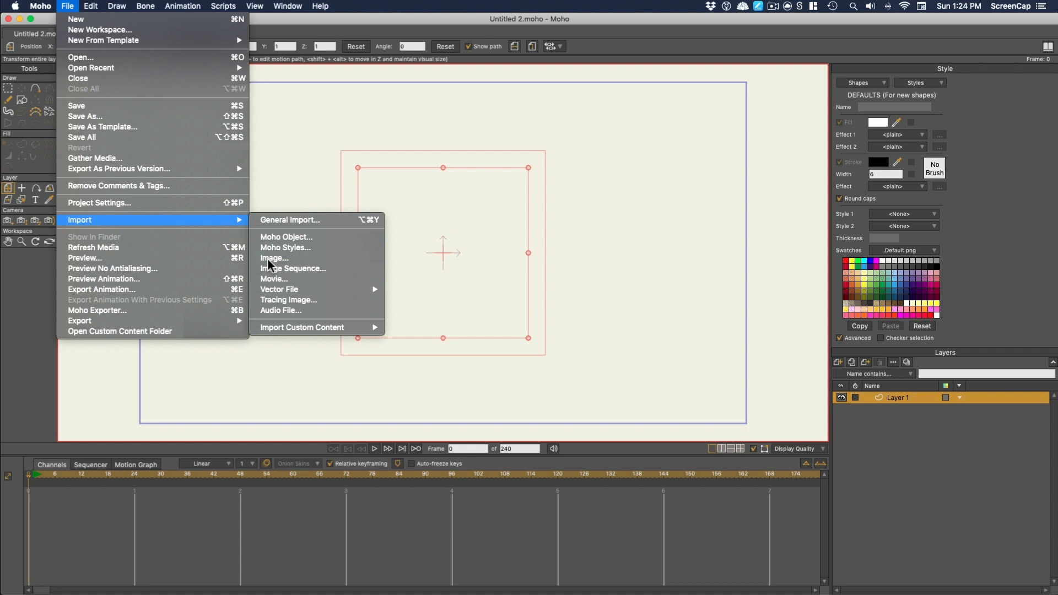
pyautogui.click(270, 259)
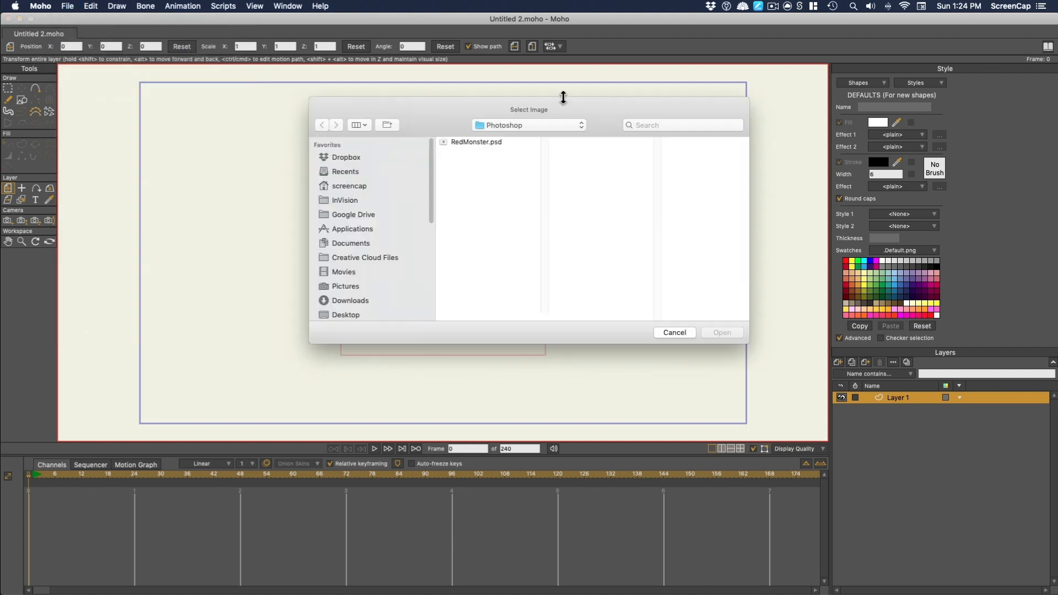
pyautogui.click(479, 145)
pyautogui.click(729, 334)
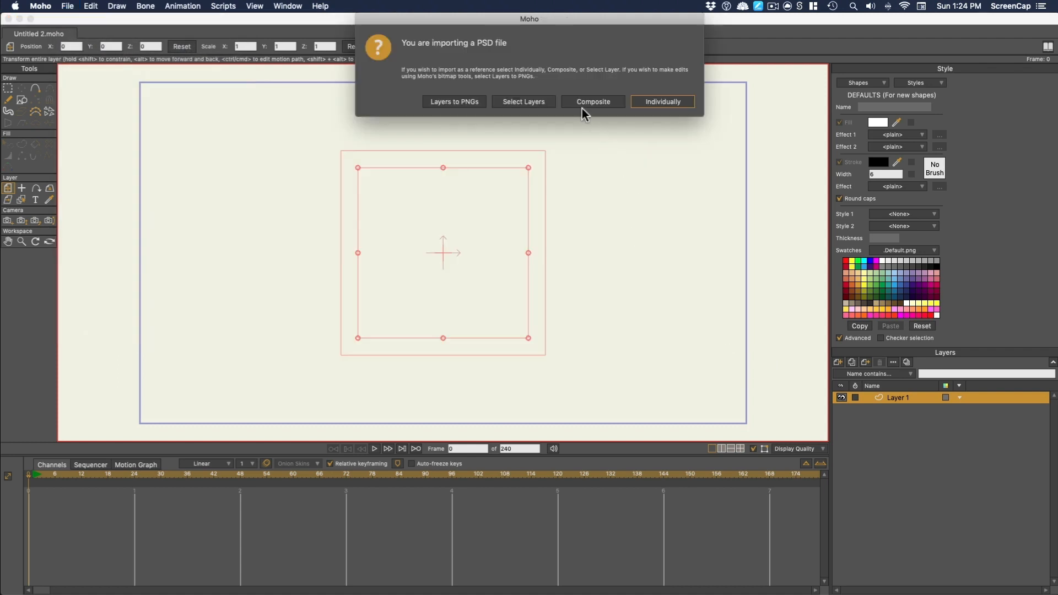
pyautogui.click(588, 102)
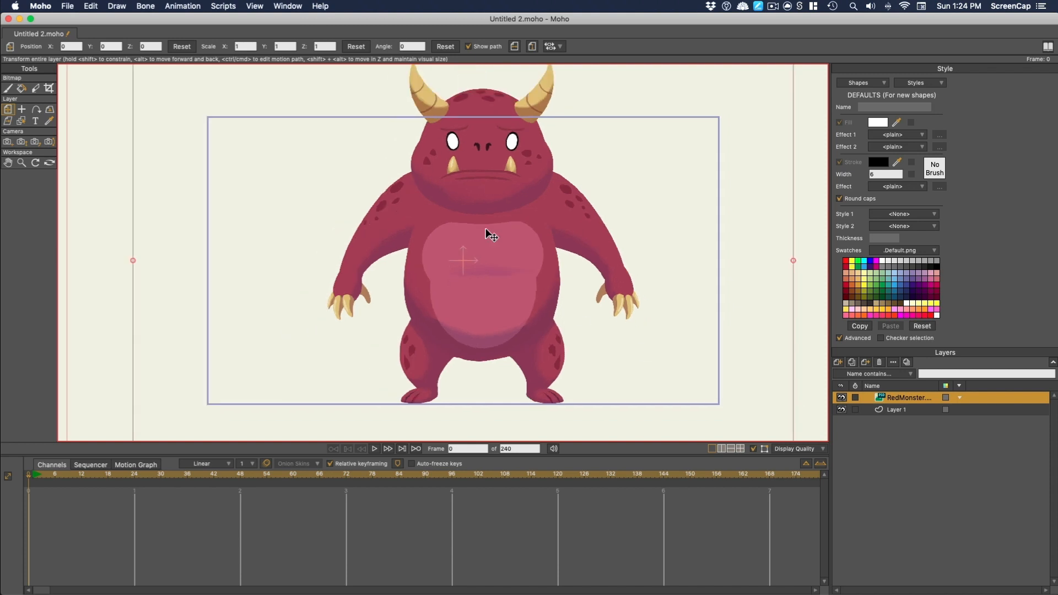
pyautogui.scroll(-1, 574, 309)
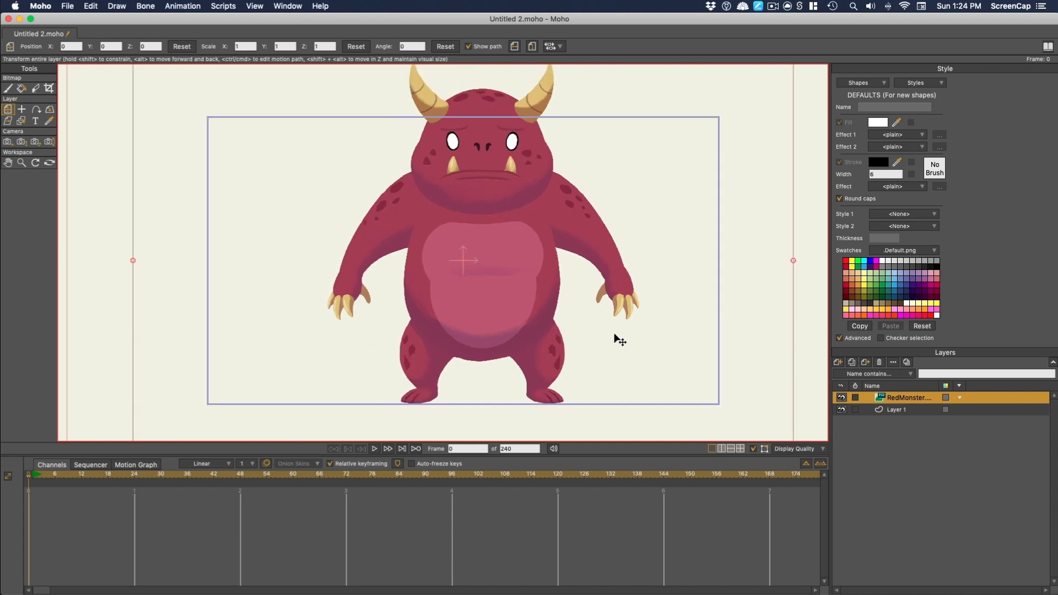
# - Open the composite RedMonster layer's source image in Photoshop, and return to Moho
pyautogui.rightClick(881, 397)
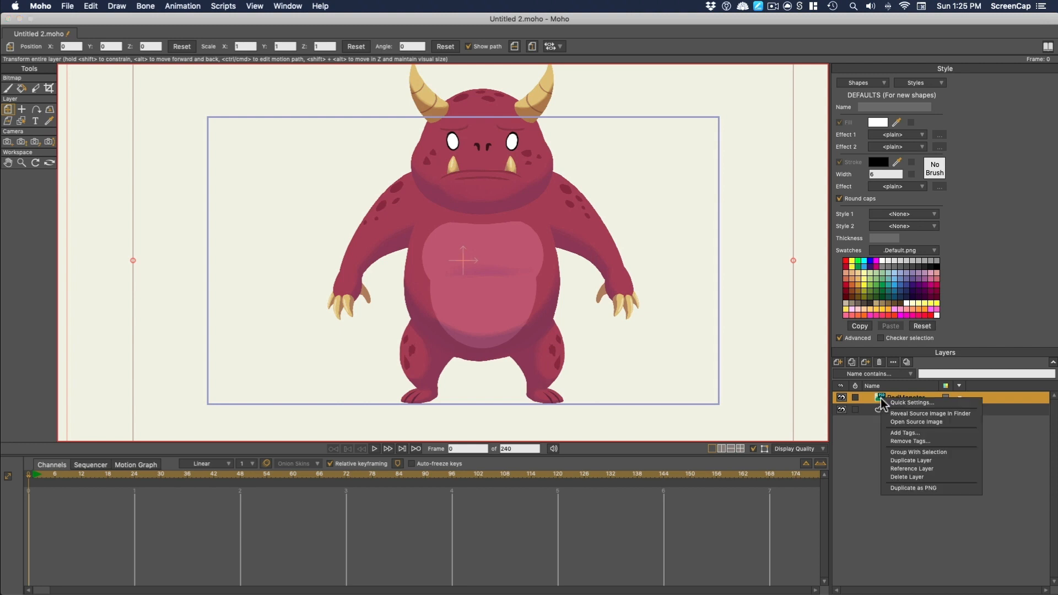
pyautogui.click(908, 422)
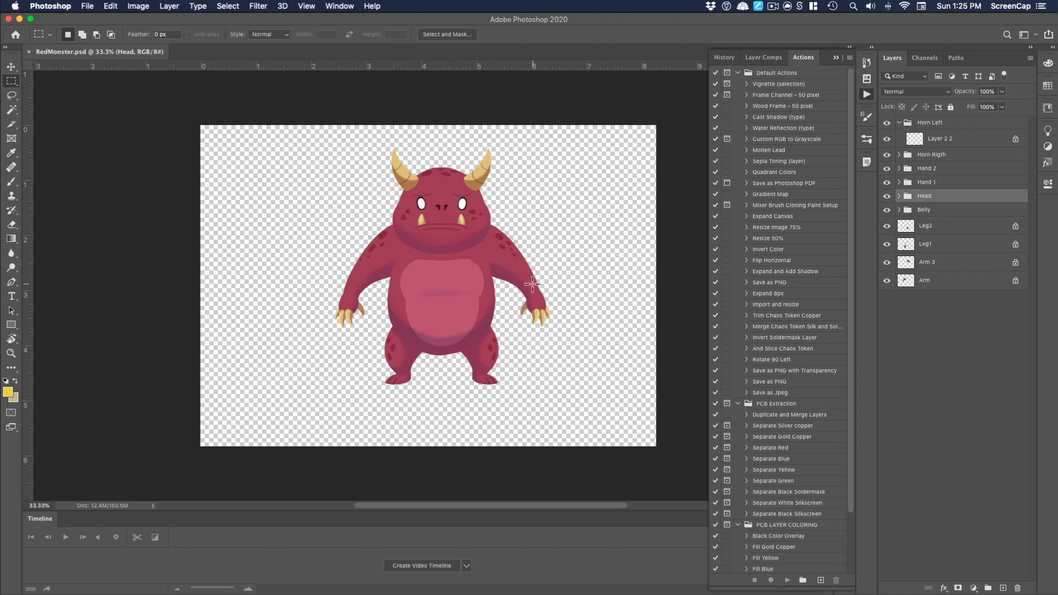
pyautogui.press('super+Tab')
# - Replace the composite RedMonster layer by deleting it and importing RedMonster.psd with its layers Individually
pyautogui.click(879, 363)
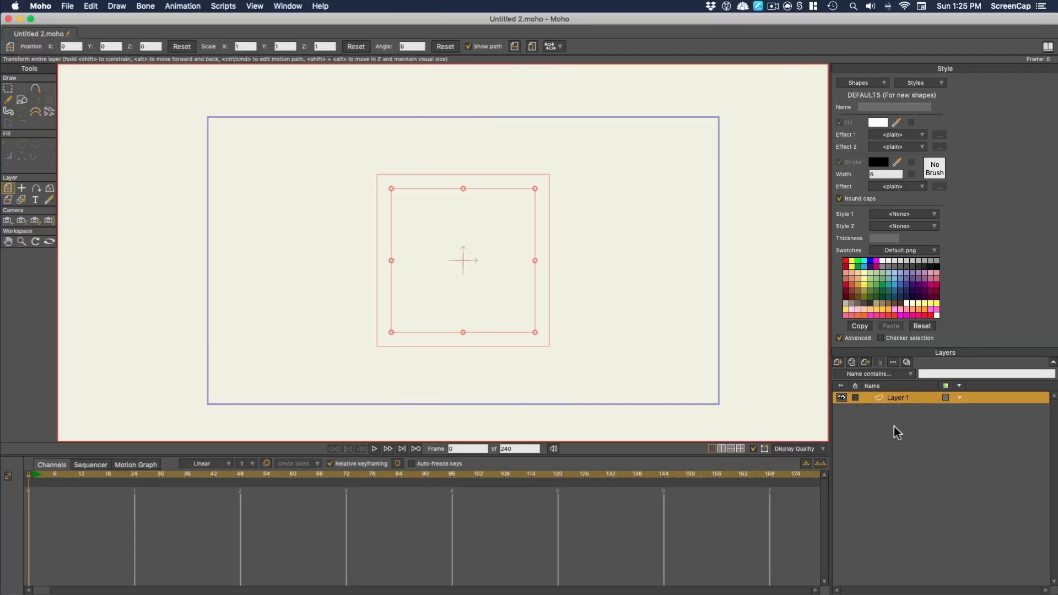
pyautogui.click(68, 8)
pyautogui.moveTo(116, 220)
pyautogui.click(305, 259)
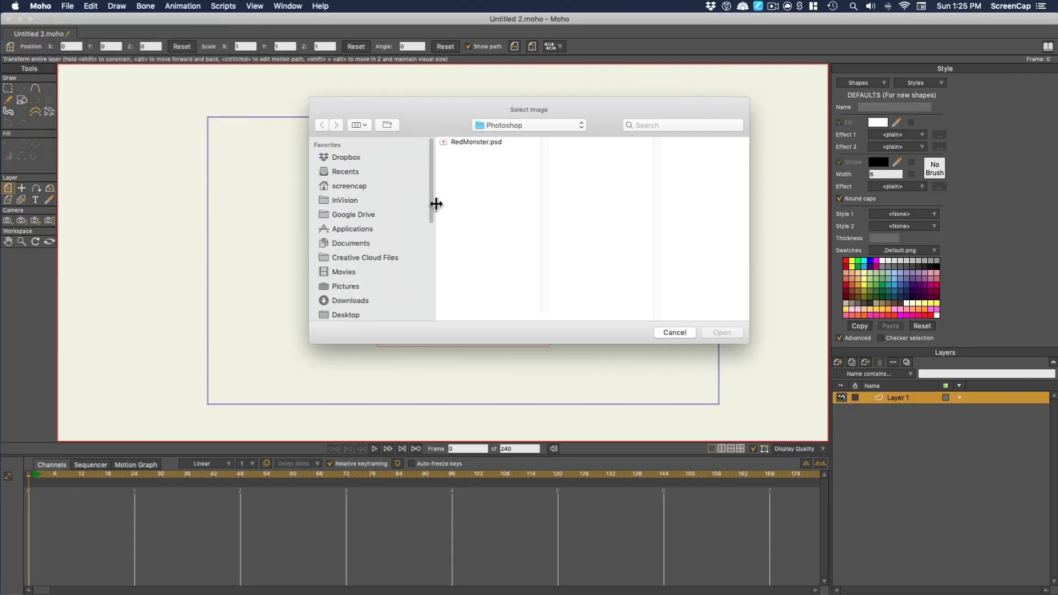
pyautogui.click(456, 142)
pyautogui.click(721, 334)
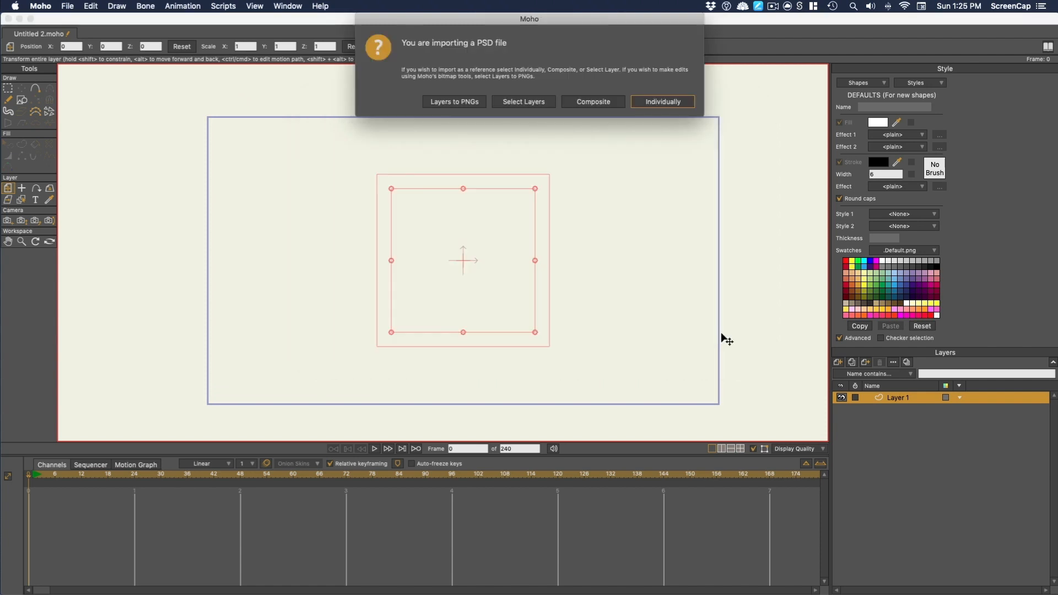
pyautogui.moveTo(557, 18); pyautogui.dragTo(528, 74)
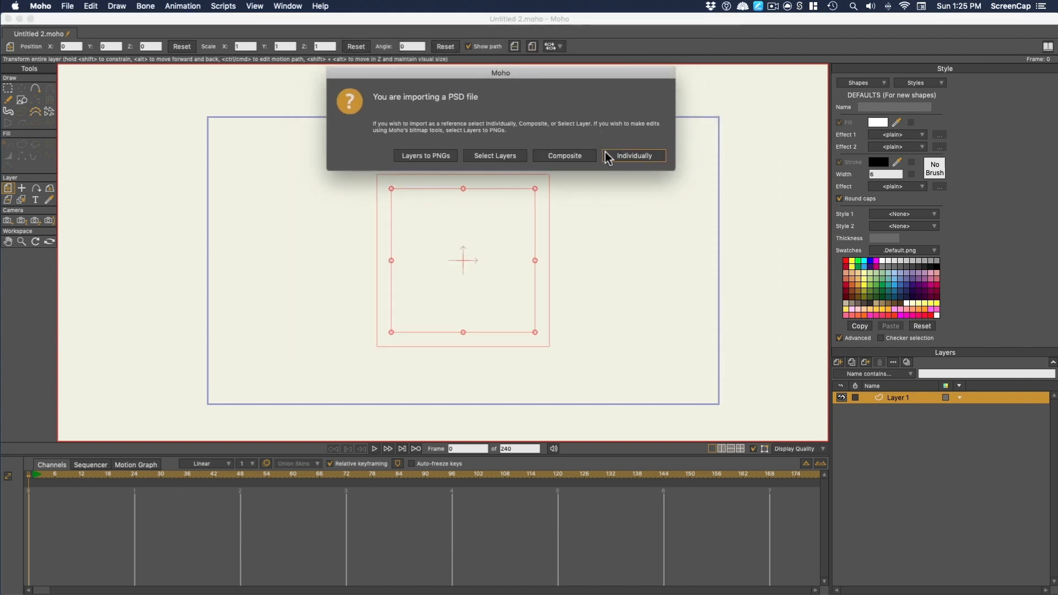
pyautogui.click(628, 156)
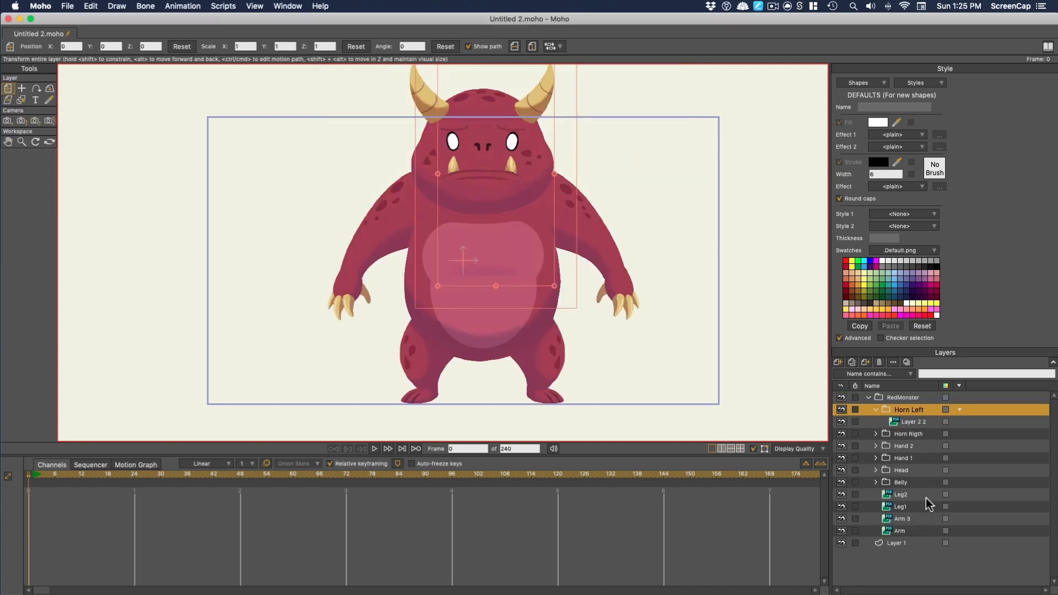
# - Check the imported Leg2 layer by selecting it and toggling its visibility off and on
pyautogui.click(926, 496)
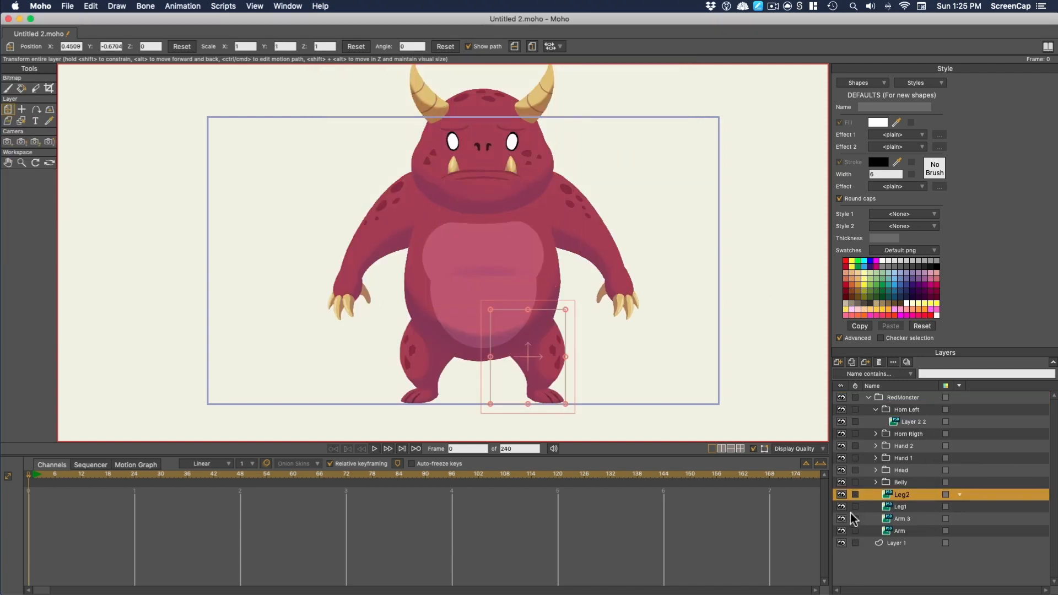
pyautogui.click(841, 495)
pyautogui.click(841, 495)
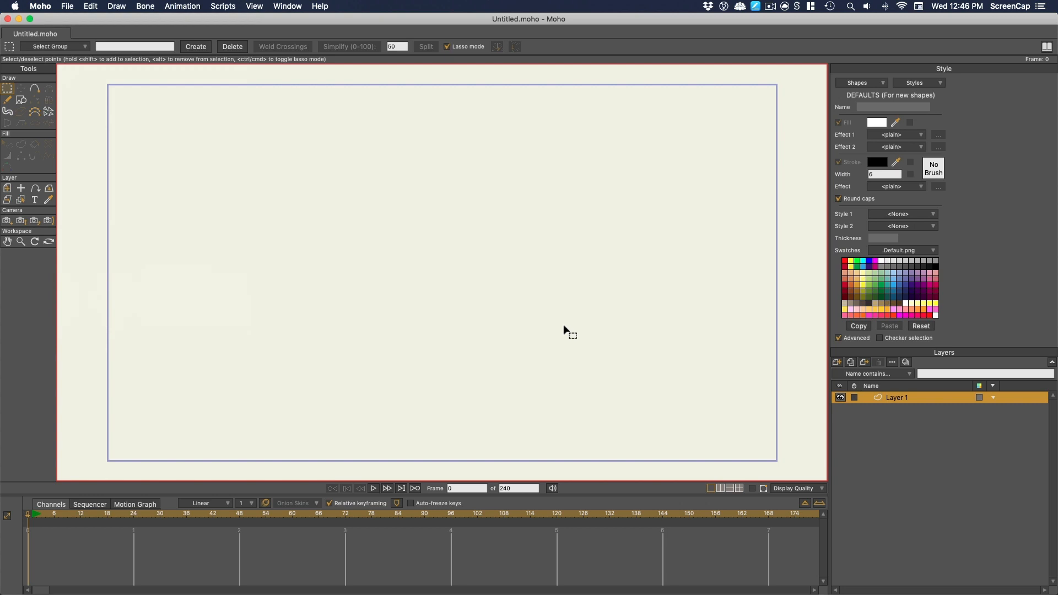
pyautogui.click(68, 7)
pyautogui.moveTo(98, 220)
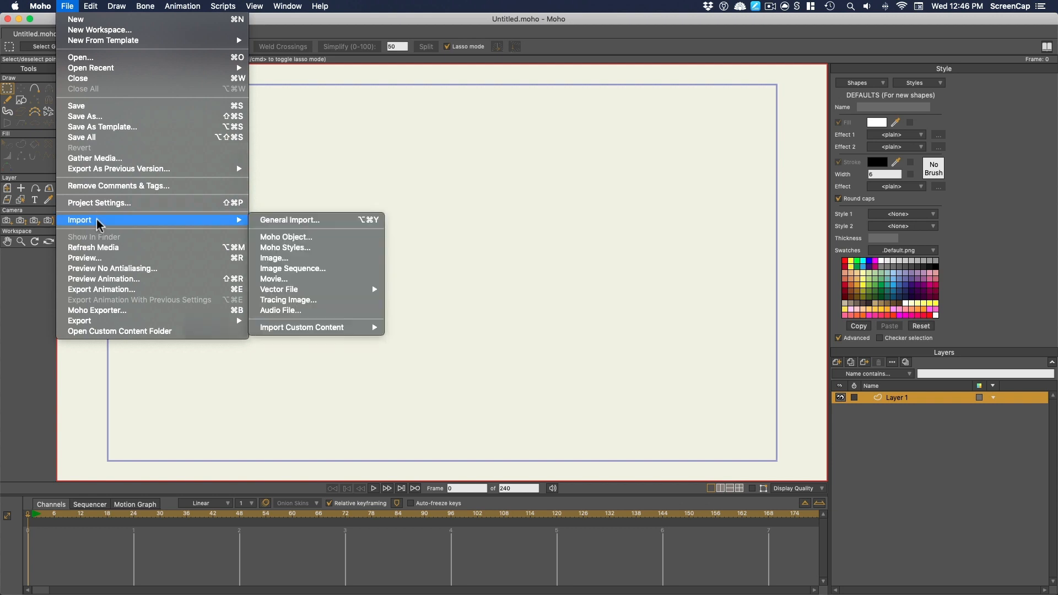
pyautogui.moveTo(306, 291)
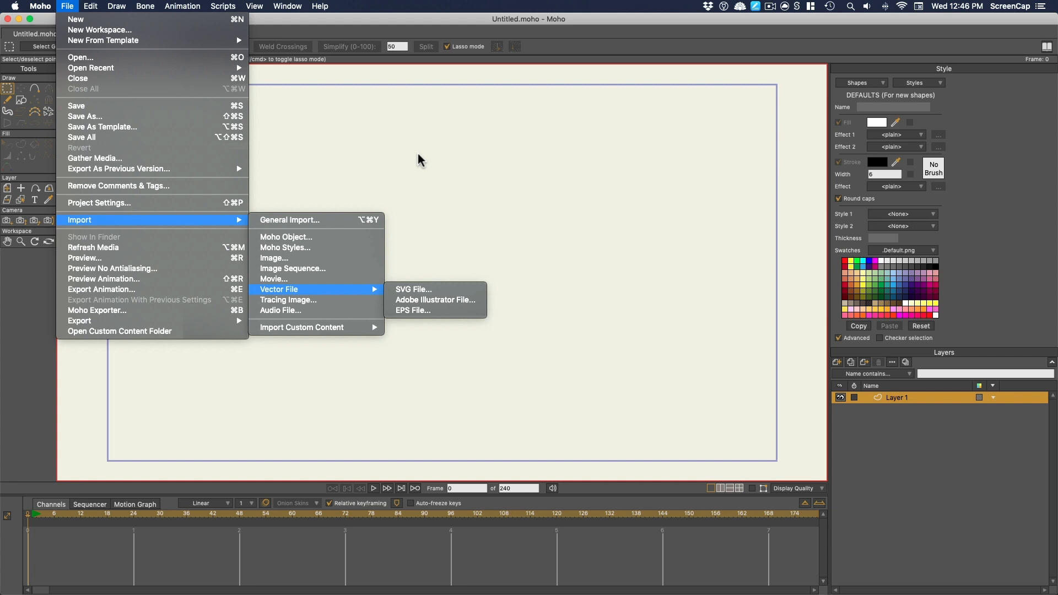
pyautogui.click(418, 160)
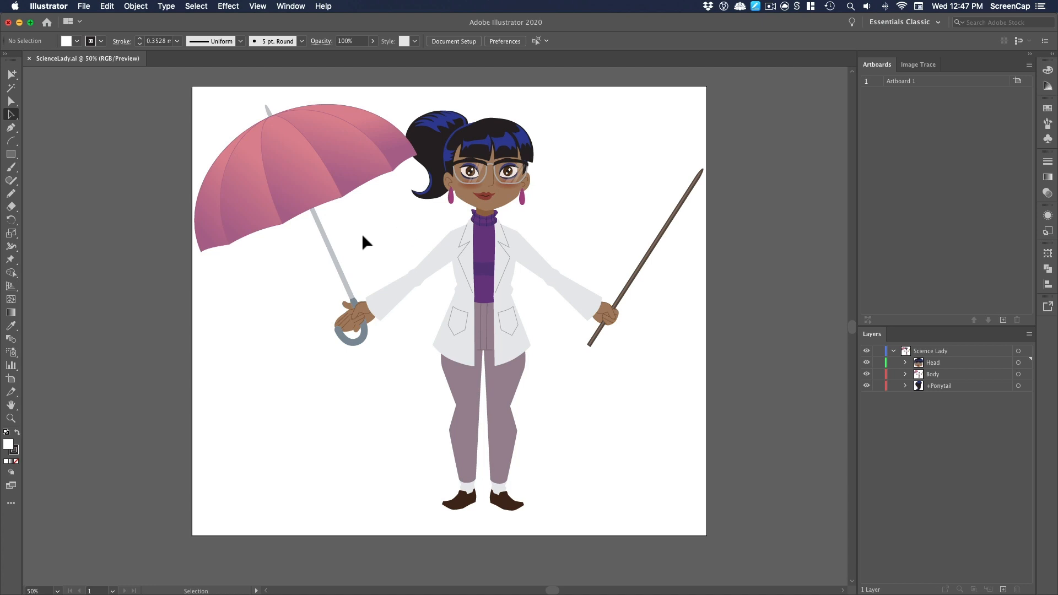
# - Replace the gradient fill of all the umbrella's canopy panels with the flat pink swatch
pyautogui.click(335, 136)
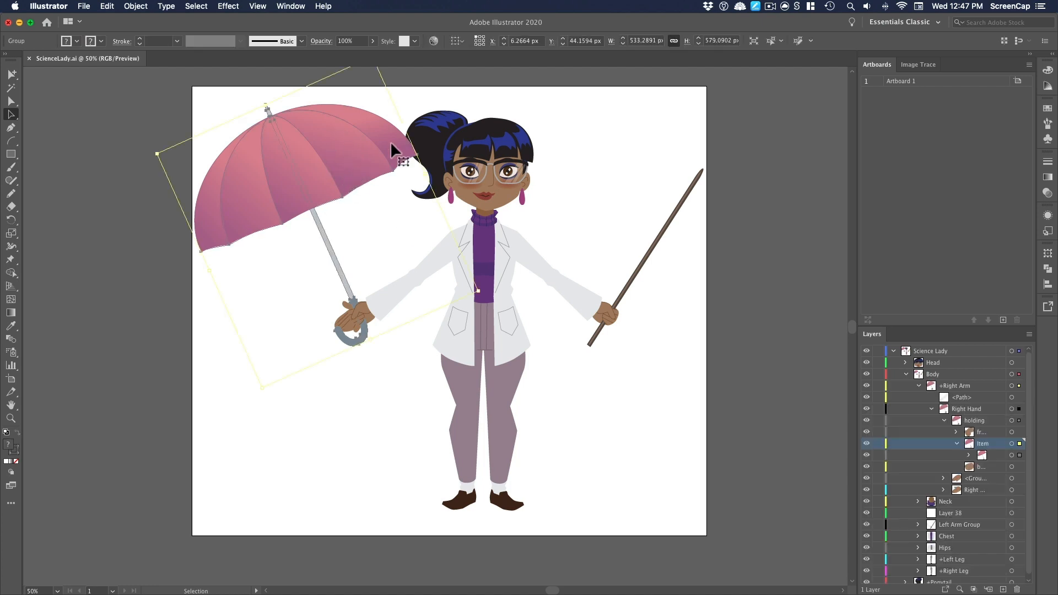
pyautogui.press('super+equal')
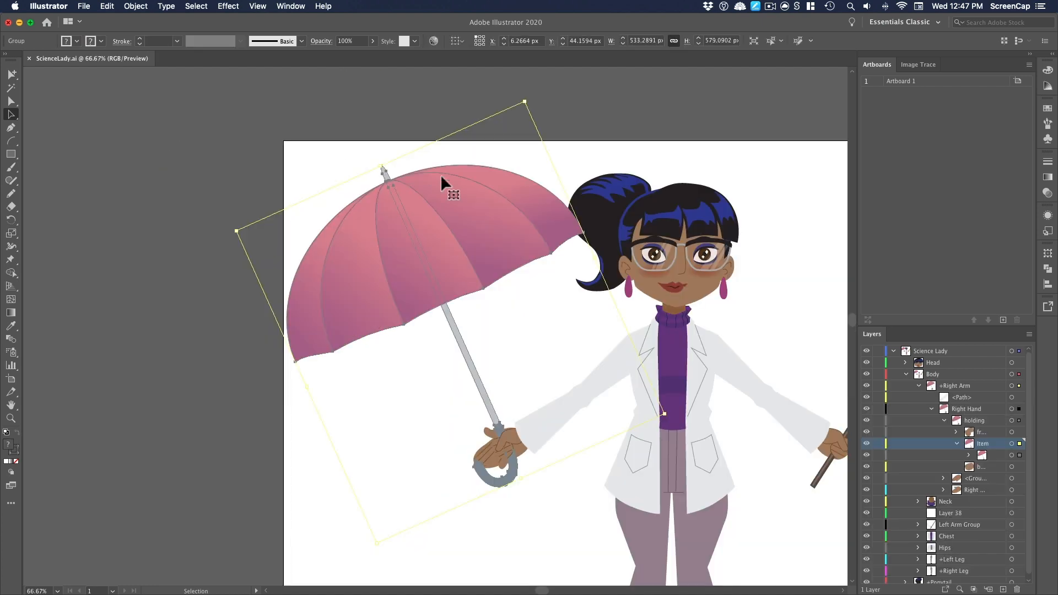
pyautogui.doubleClick(492, 223)
pyautogui.click(490, 226)
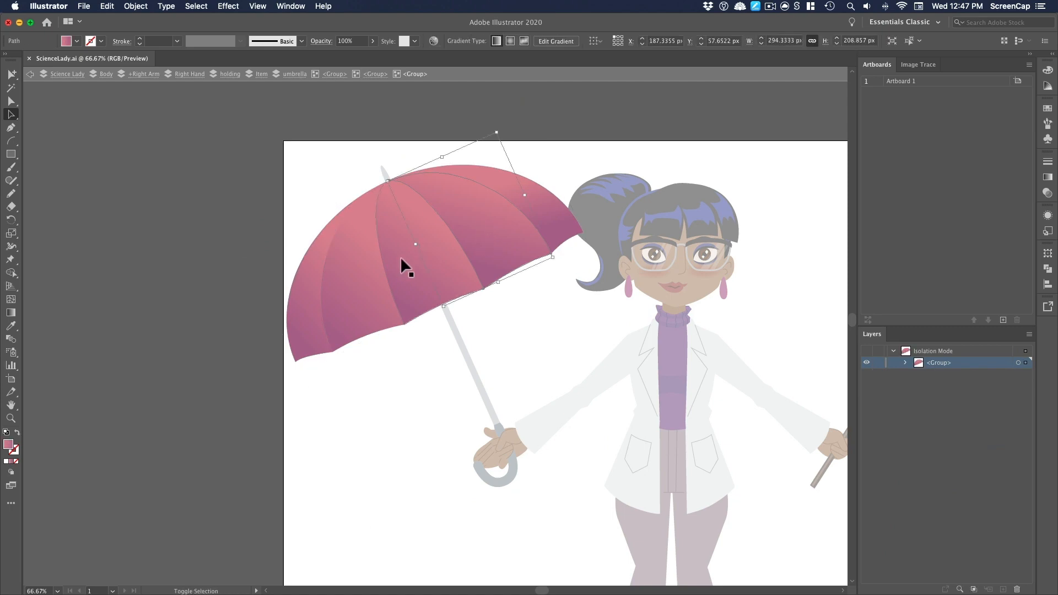
pyautogui.click(319, 308)
pyautogui.click(76, 41)
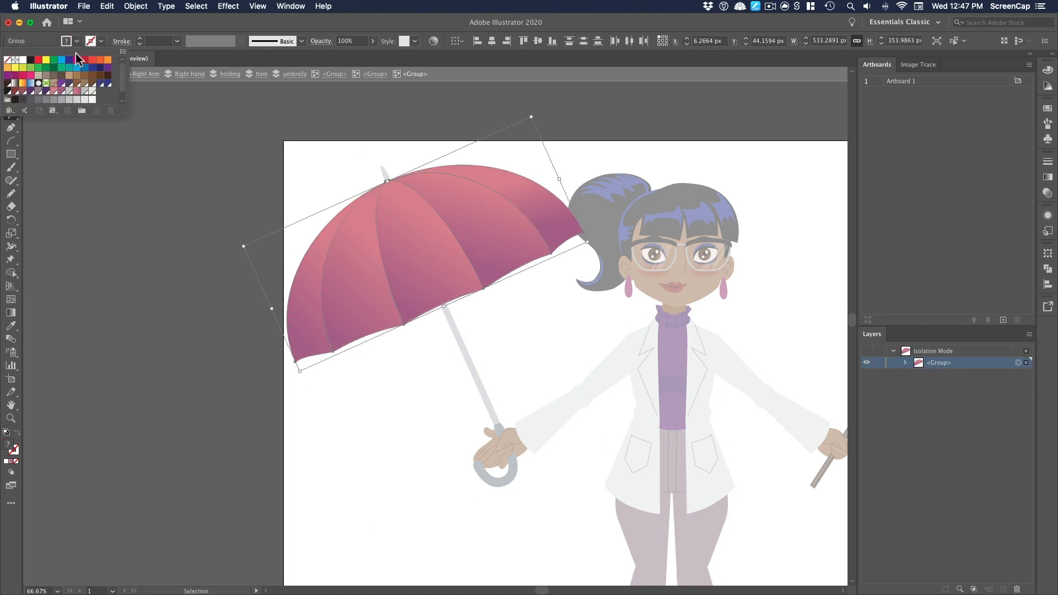
pyautogui.click(54, 90)
pyautogui.doubleClick(231, 213)
# - Replace the gradient fill of both cheek blush ellipses in the +Jaw group with the flat dark red swatch
pyautogui.moveTo(494, 305); pyautogui.dragTo(273, 297)
pyautogui.press('super+equal')
pyautogui.press('super+equal')
pyautogui.moveTo(432, 193); pyautogui.dragTo(389, 299)
pyautogui.doubleClick(389, 299)
pyautogui.click(389, 299)
pyautogui.keyDown('shift'); pyautogui.click(498, 296); pyautogui.keyUp('shift')
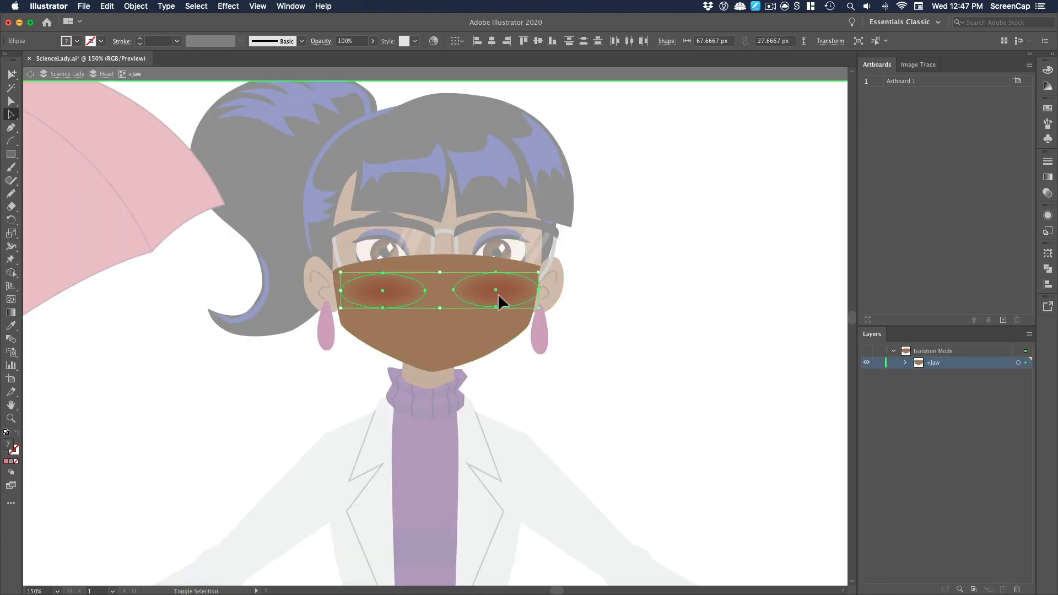
pyautogui.click(77, 41)
pyautogui.click(15, 90)
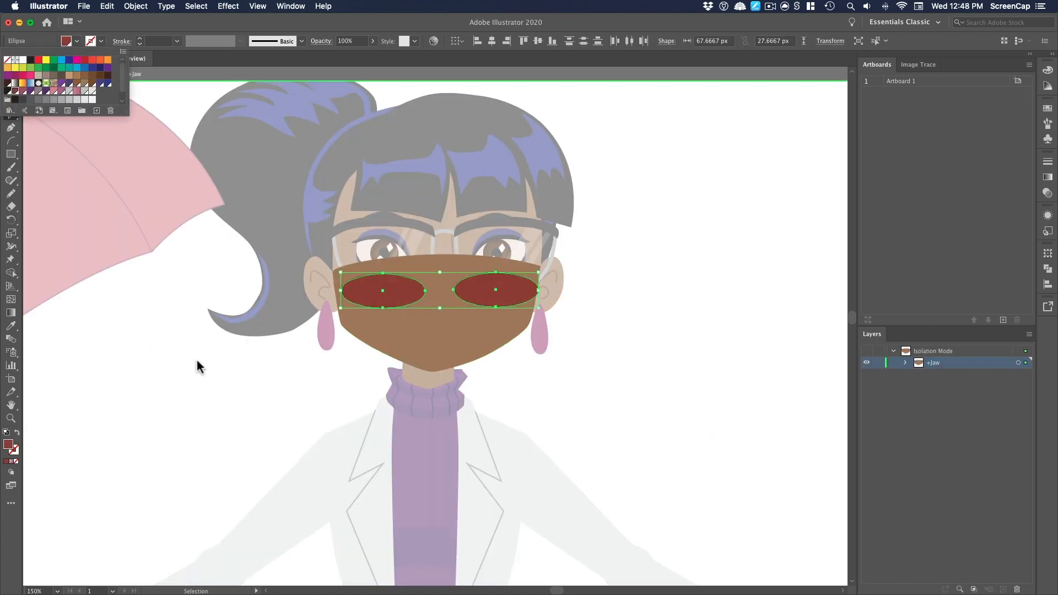
pyautogui.doubleClick(282, 387)
# - Replace the gradient fill of the iris ellipse in the +Right Pupil group with a flat dark brown swatch
pyautogui.press('super+equal')
pyautogui.doubleClick(362, 221)
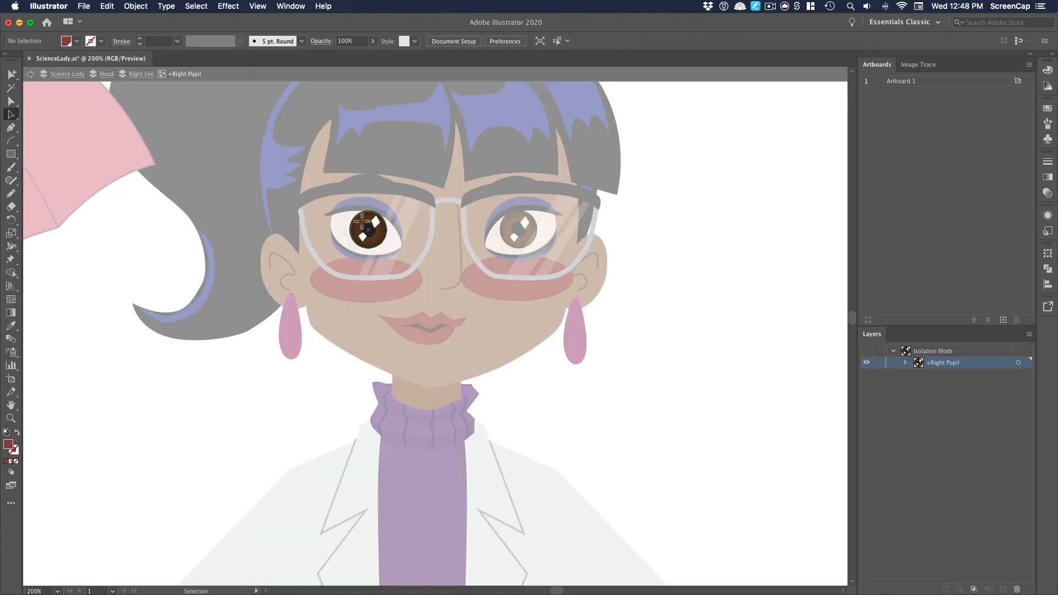
pyautogui.doubleClick(361, 221)
pyautogui.click(76, 41)
pyautogui.click(93, 78)
pyautogui.click(343, 350)
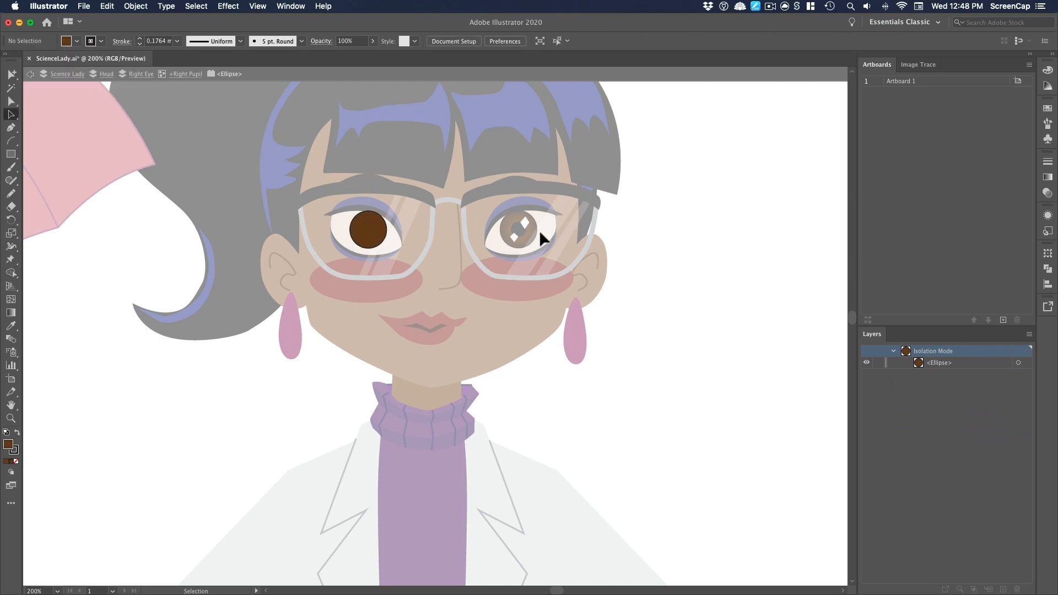
# - Give the iris ellipse in the +Left Pupil group the same flat dark brown fill
pyautogui.doubleClick(540, 238)
pyautogui.doubleClick(518, 229)
pyautogui.click(77, 40)
pyautogui.click(100, 76)
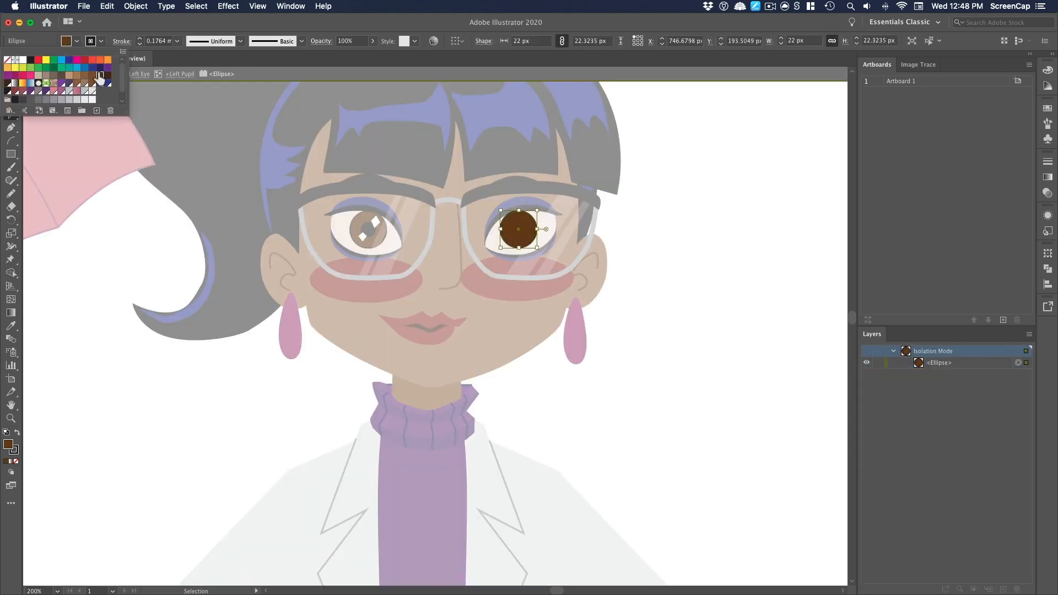
pyautogui.doubleClick(238, 365)
# - Draw a vertical line about 329 px long with a 3 mm stroke in the empty area below the umbrella
pyautogui.press('super+minus')
pyautogui.press('super+minus')
pyautogui.press('super+minus')
pyautogui.moveTo(579, 387); pyautogui.dragTo(603, 248)
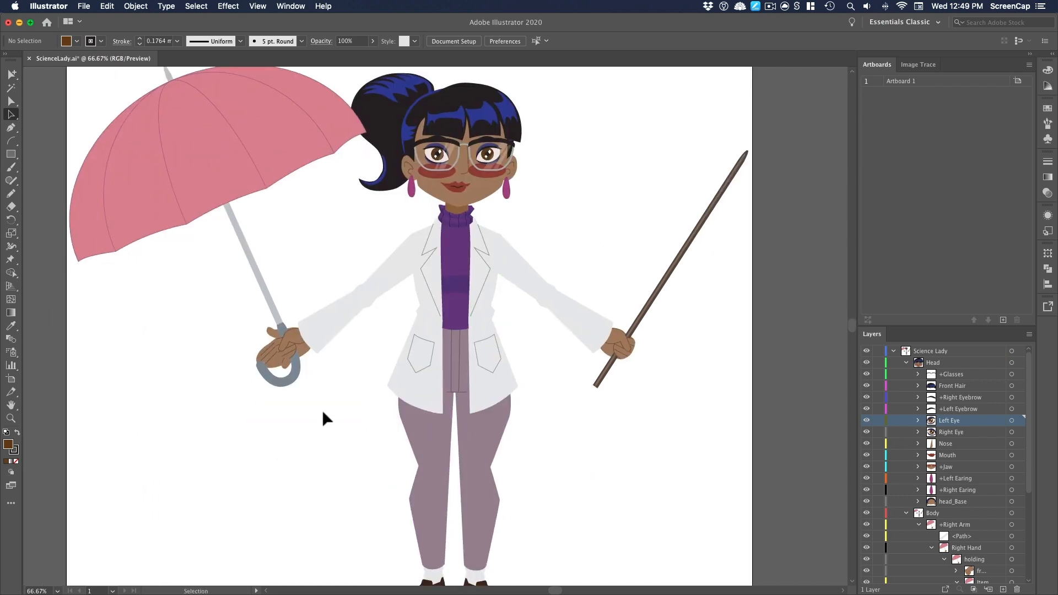
pyautogui.scroll(-3, 321, 409)
pyautogui.click(10, 128)
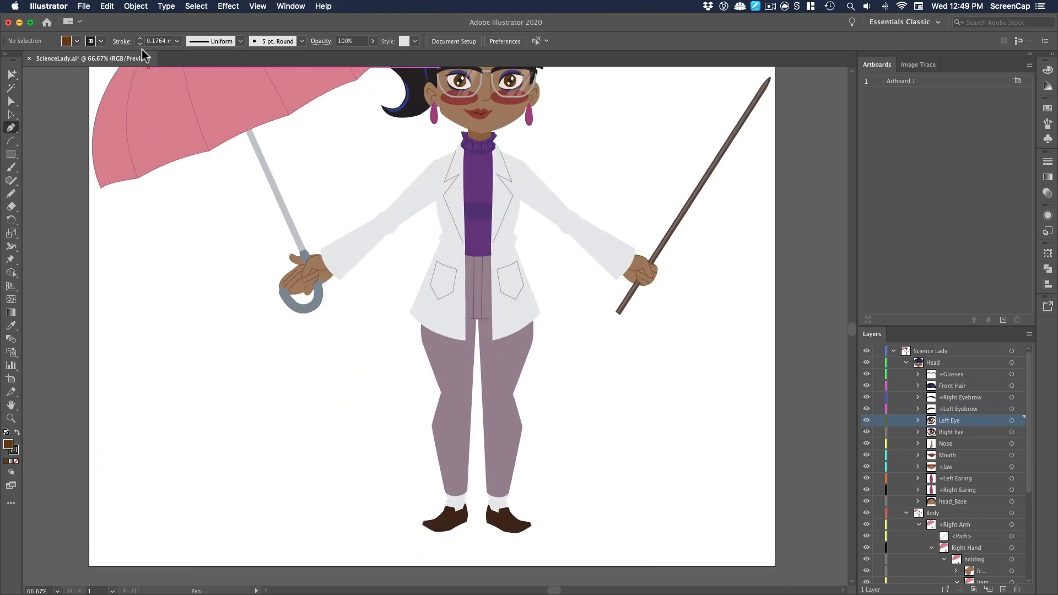
pyautogui.click(174, 300)
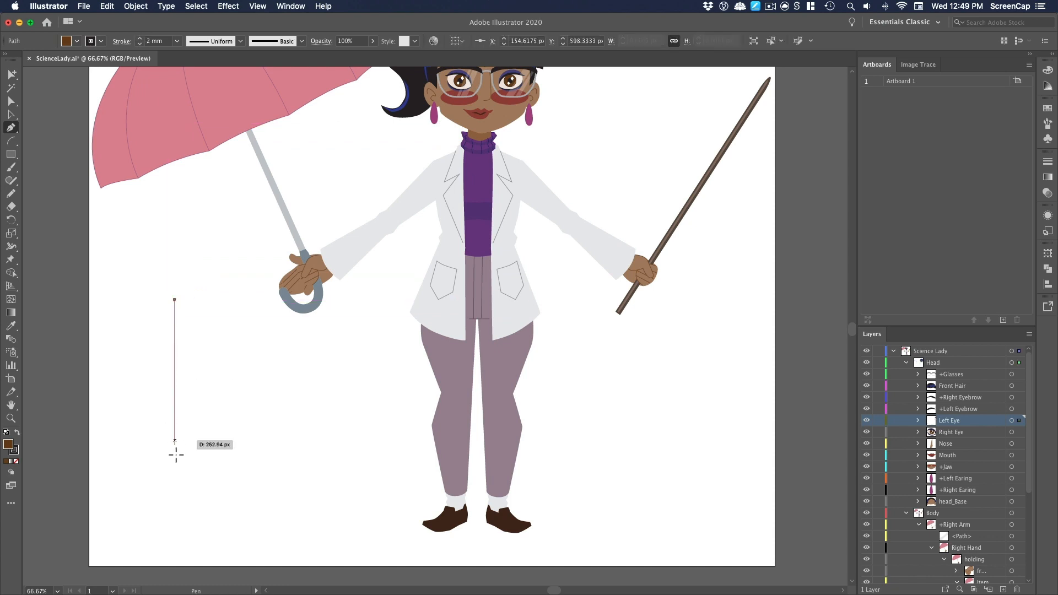
pyautogui.click(174, 483)
pyautogui.click(10, 114)
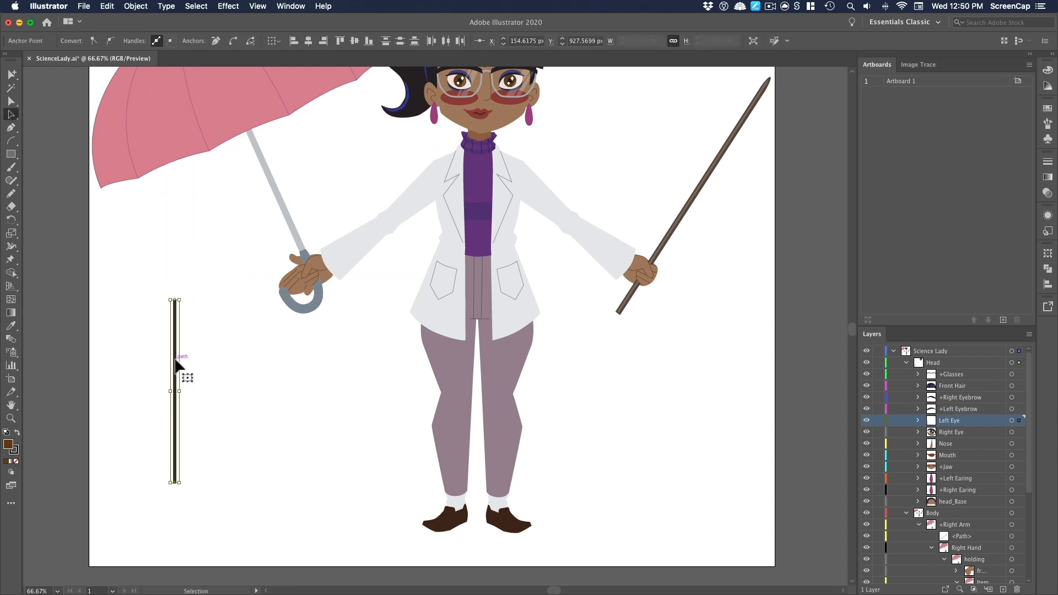
pyautogui.click(186, 310)
# - Draw a second vertical 3 mm line about 329 px long beside the first and give it a width profile tapering at both ends
pyautogui.click(10, 128)
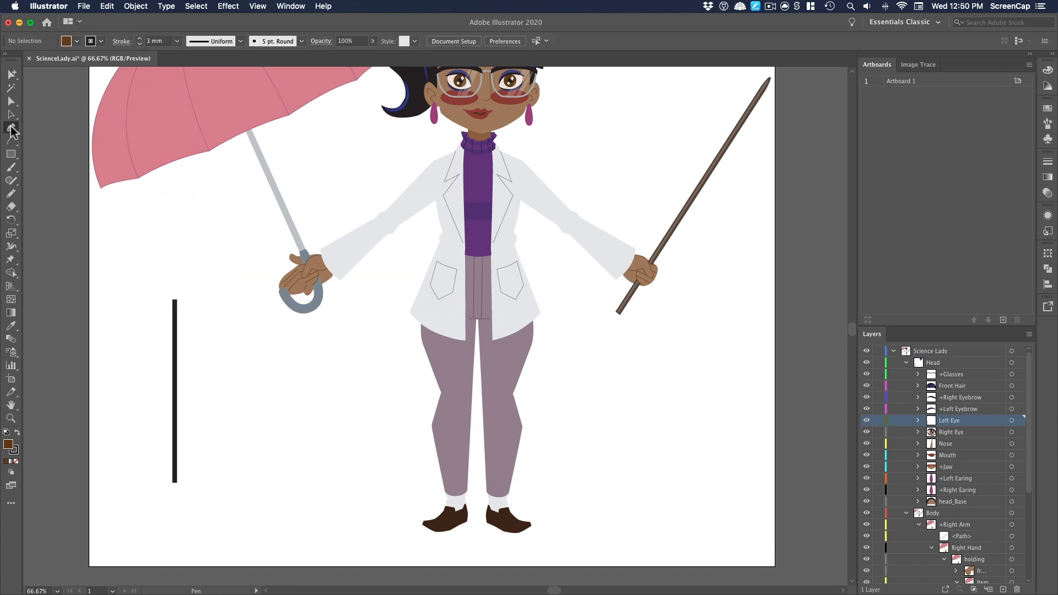
pyautogui.click(209, 300)
pyautogui.click(209, 483)
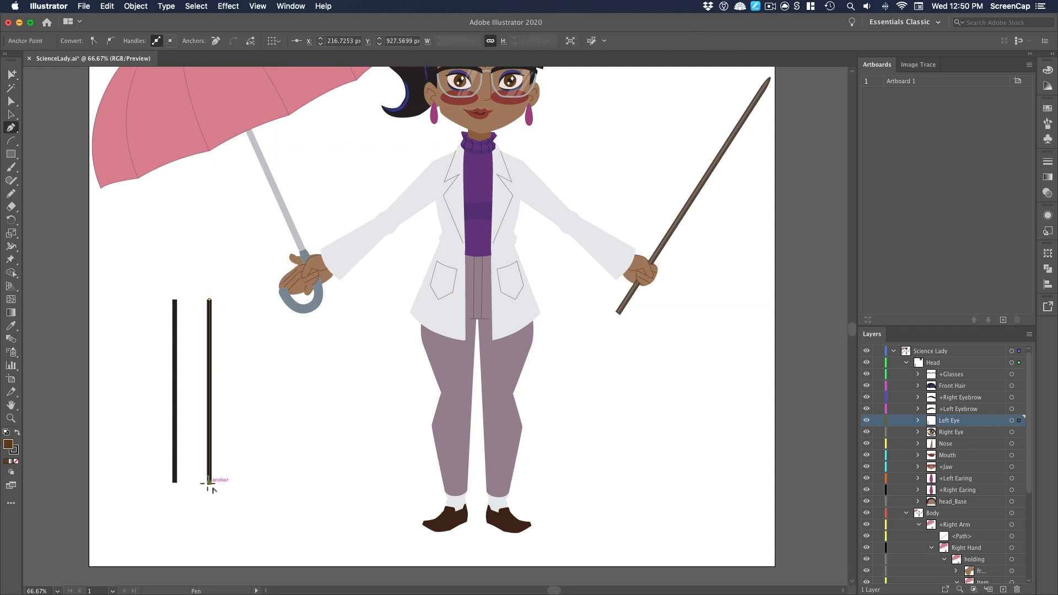
pyautogui.click(11, 114)
pyautogui.click(213, 359)
pyautogui.click(240, 41)
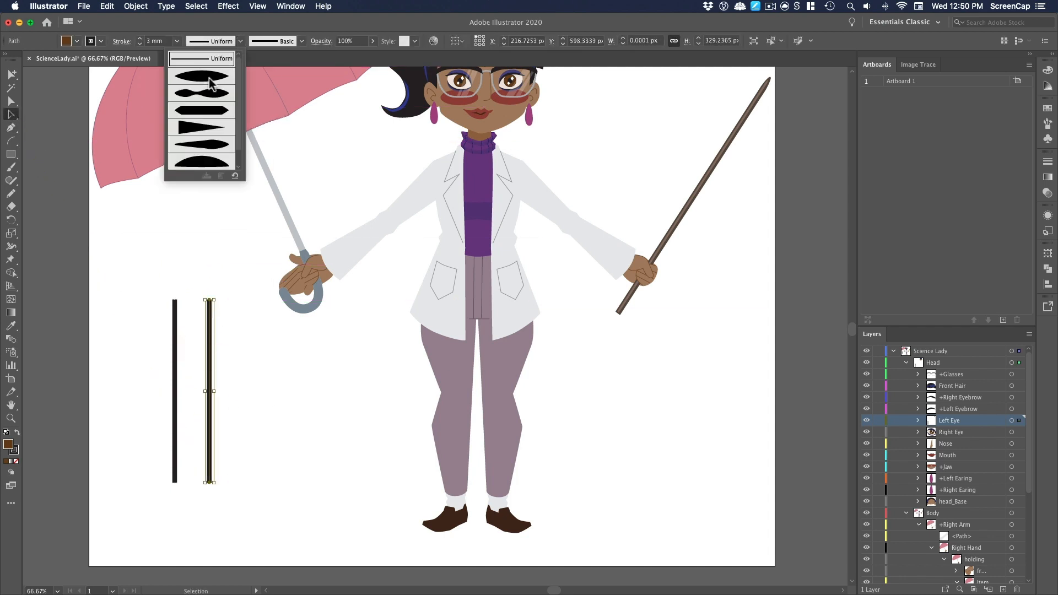
pyautogui.click(215, 146)
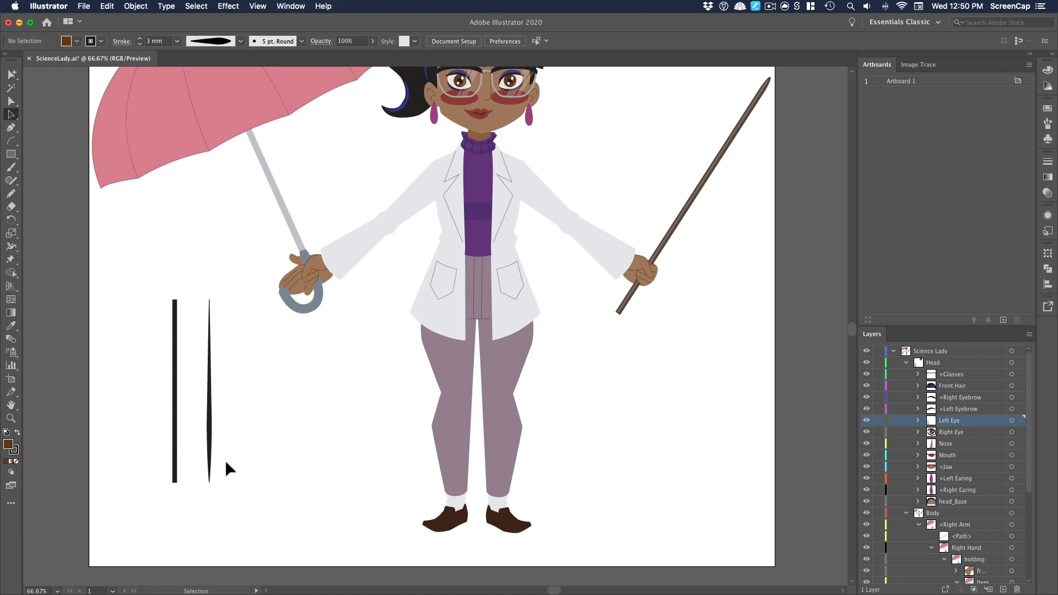
# - Examine the tapered line's path up close next to the uniform line
pyautogui.press('super+equal')
pyautogui.moveTo(196, 437); pyautogui.dragTo(343, 328)
pyautogui.press('v')
pyautogui.click(240, 338)
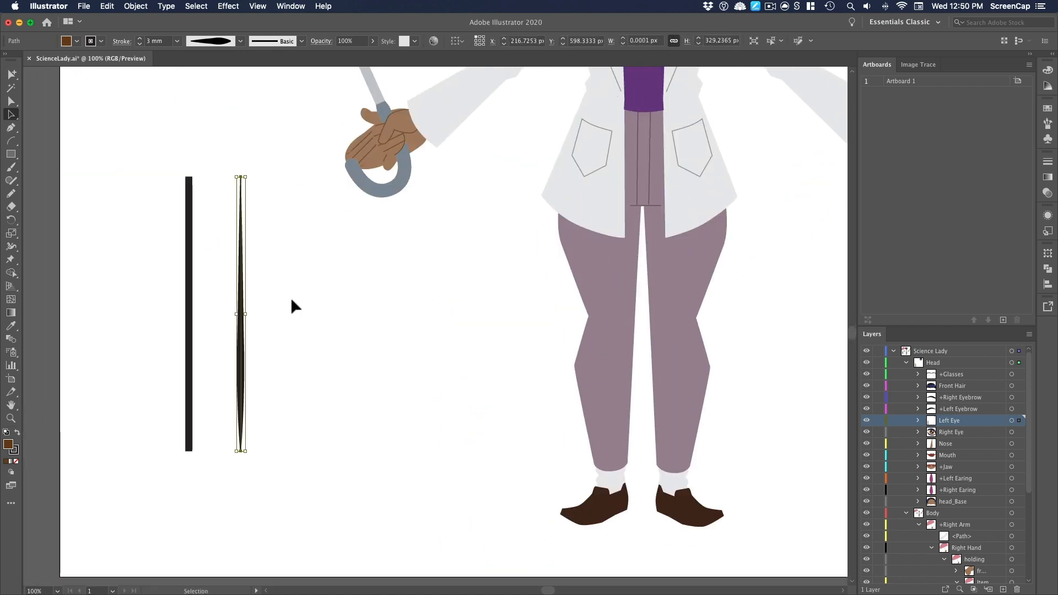
pyautogui.click(346, 322)
pyautogui.press('super+minus')
pyautogui.press('super+minus')
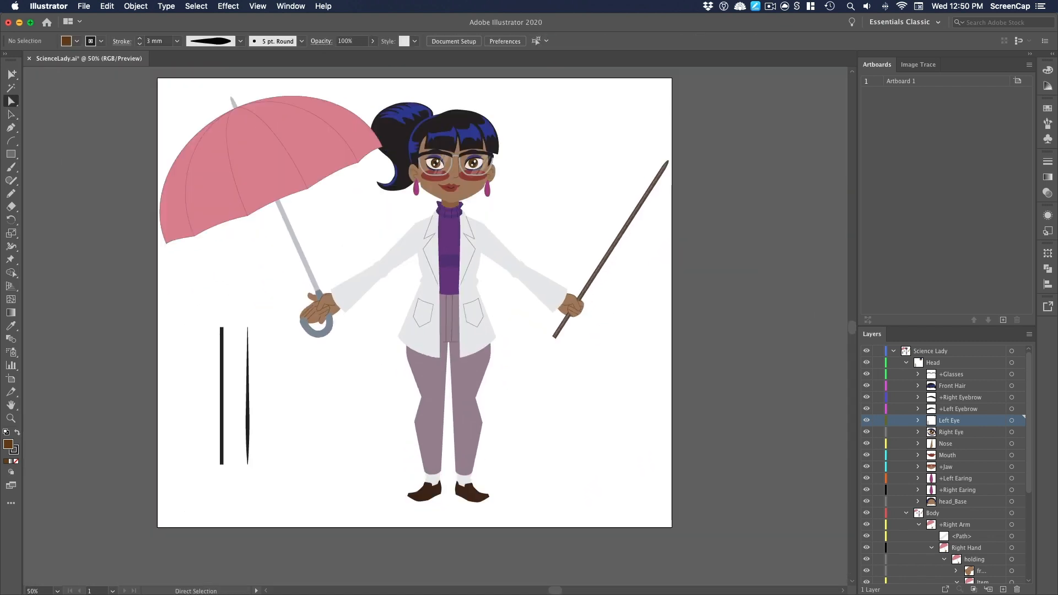
# - Save a copy of the artwork as ScienceLady copy.svg in SVG format, with the CSS properties set to Style Attributes
pyautogui.click(84, 6)
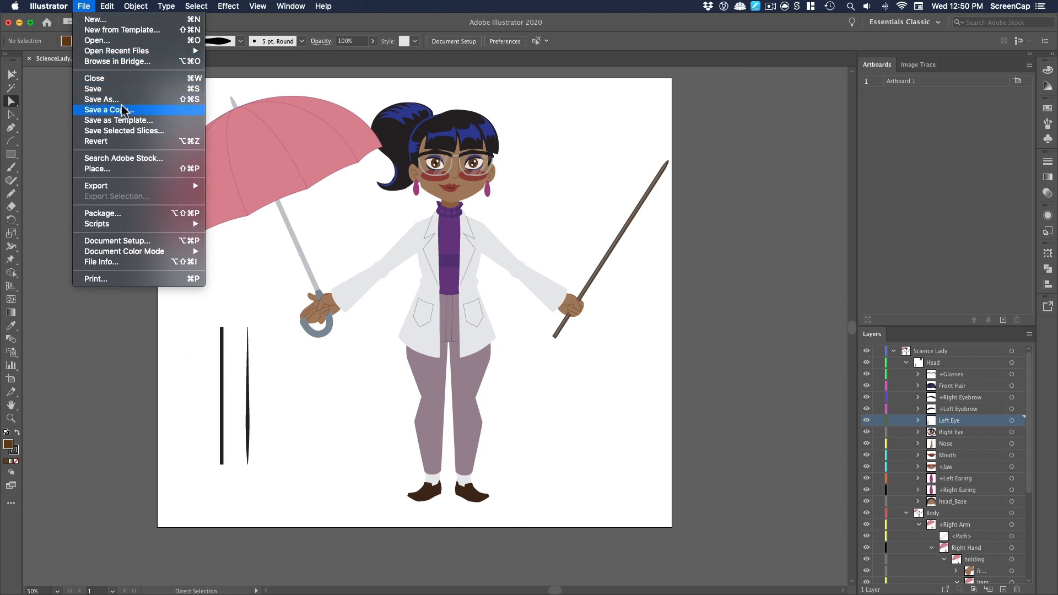
pyautogui.click(108, 111)
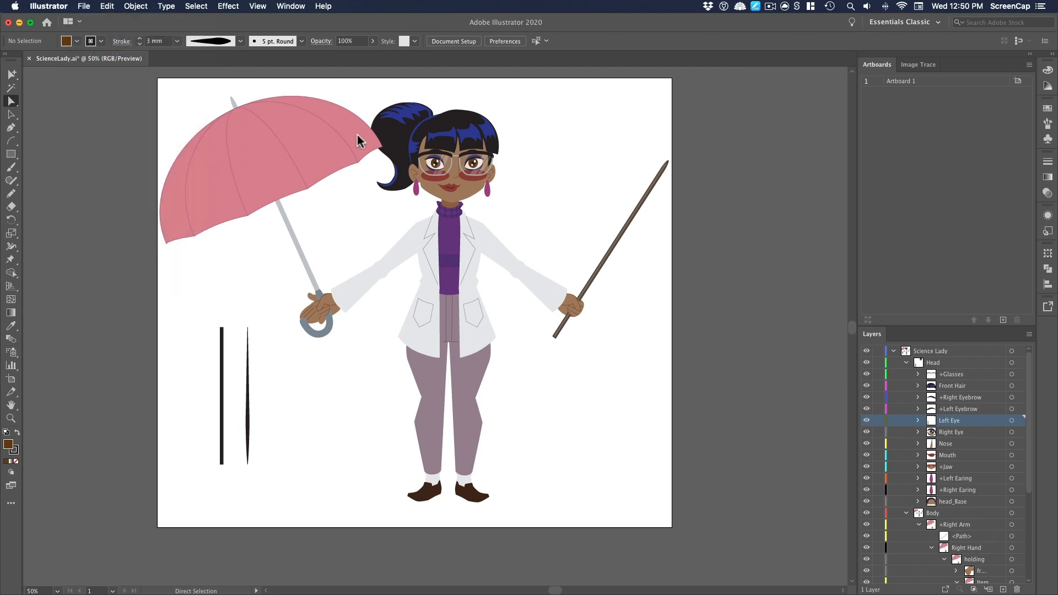
pyautogui.click(513, 502)
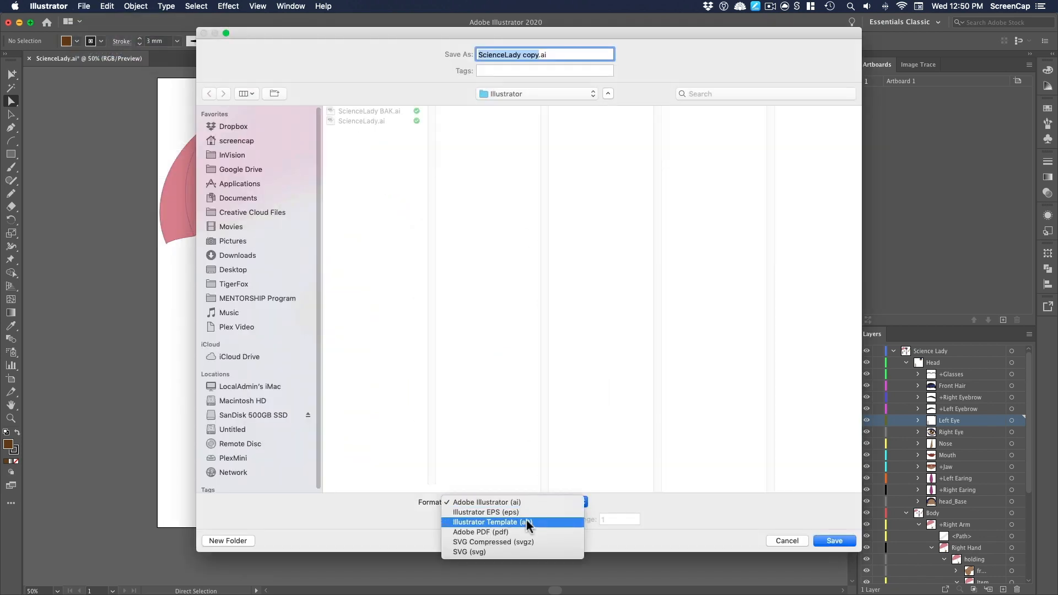
pyautogui.click(488, 552)
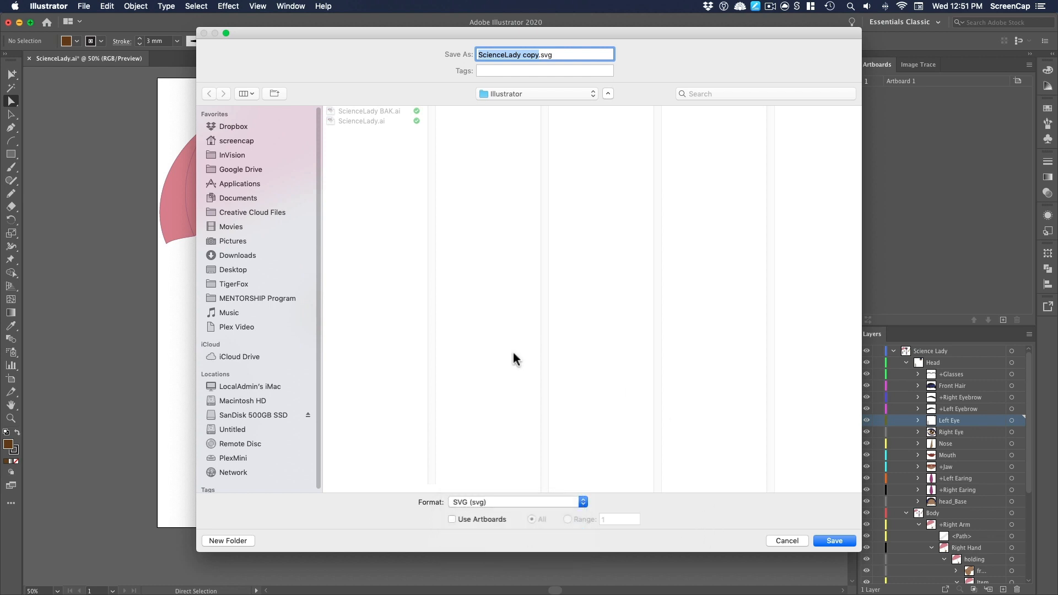
pyautogui.click(833, 541)
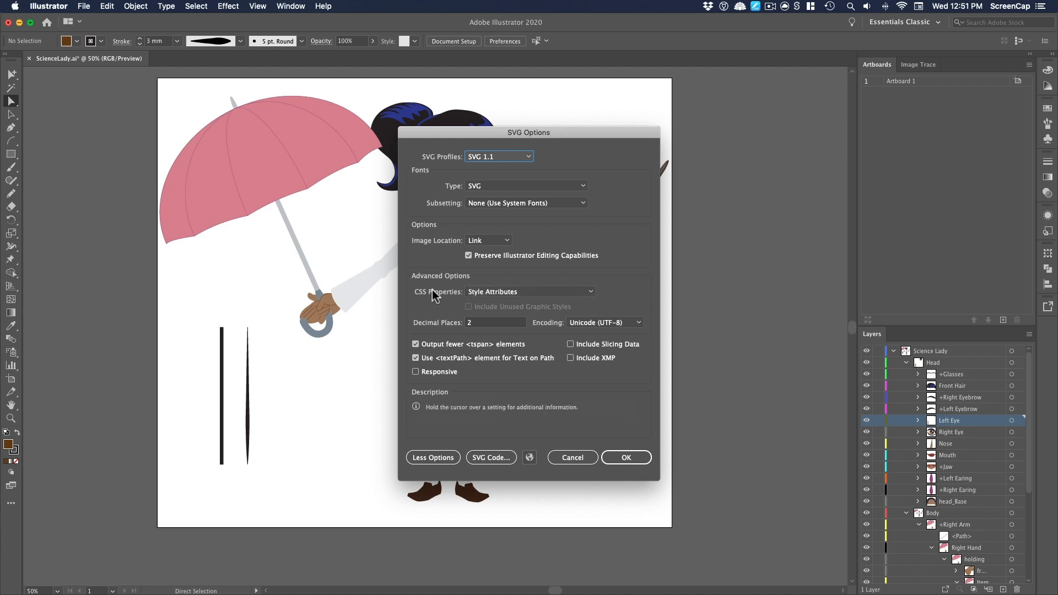
pyautogui.click(522, 291)
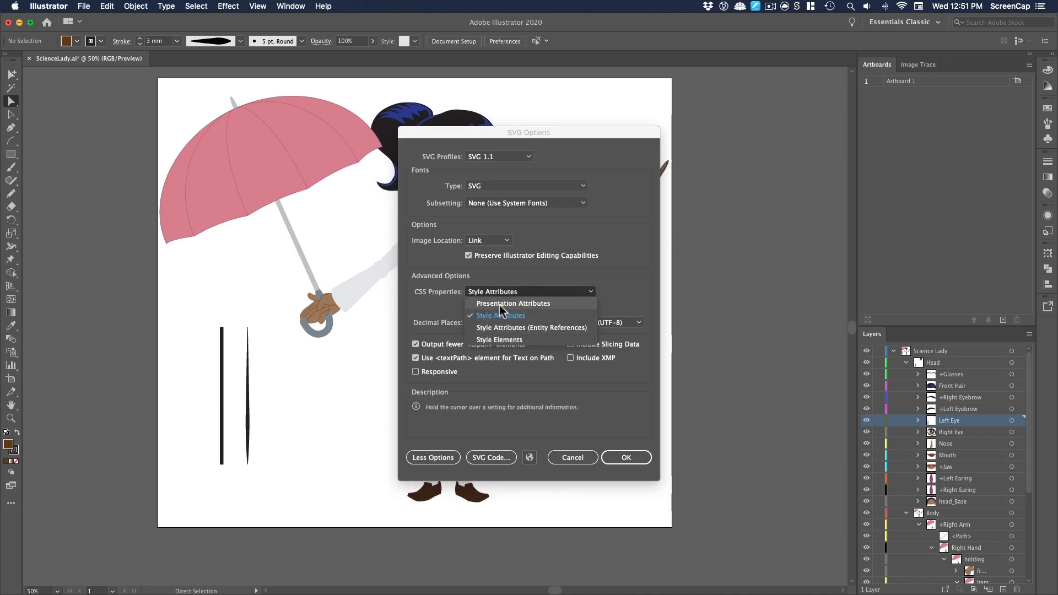
pyautogui.click(484, 316)
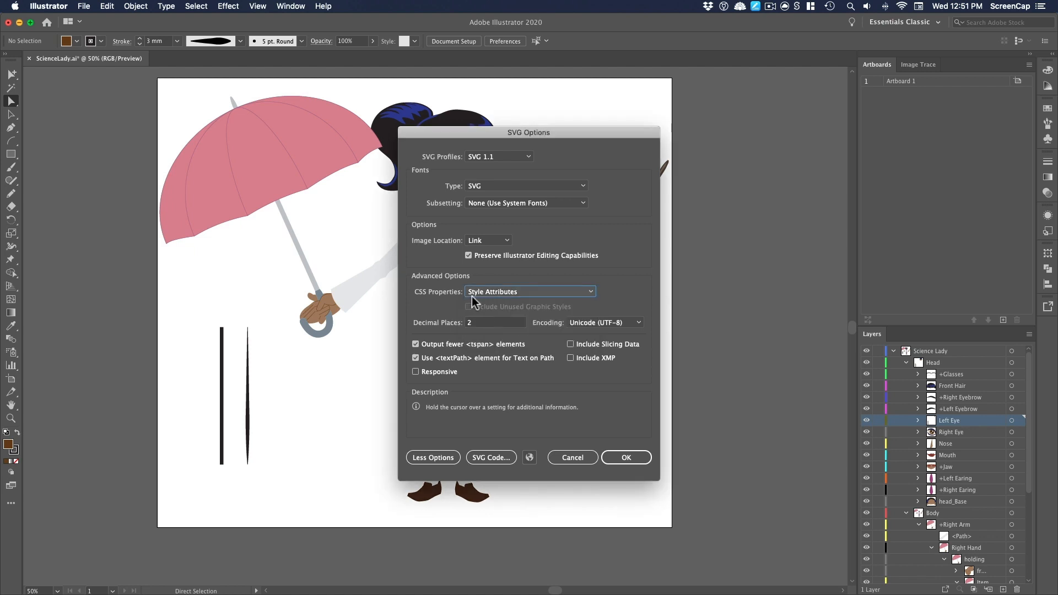
pyautogui.click(625, 463)
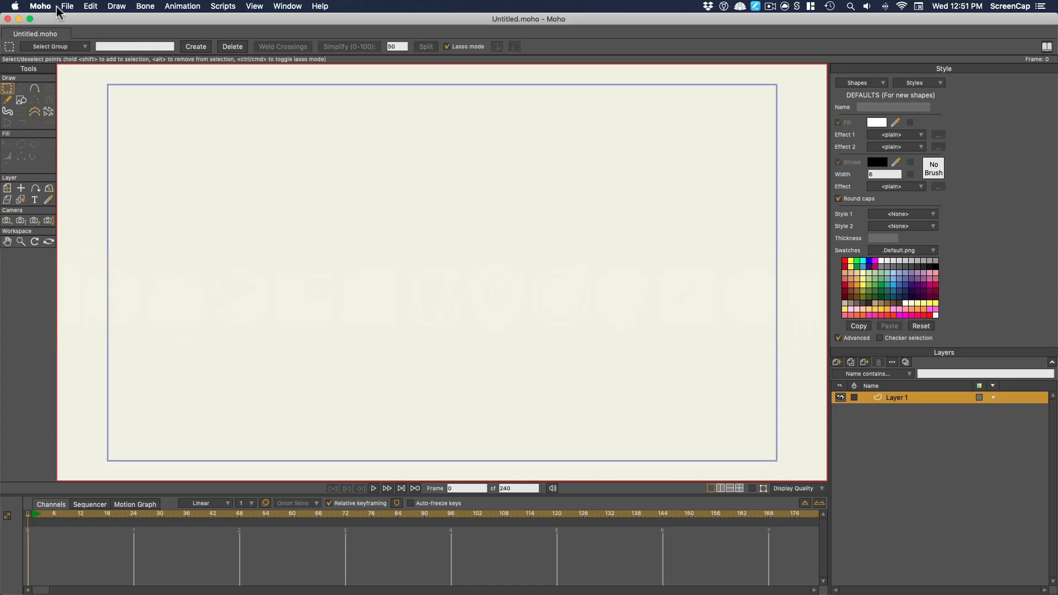
# - Import ScienceLady copy.svg into the untitled Moho project as an SVG vector file
pyautogui.click(65, 7)
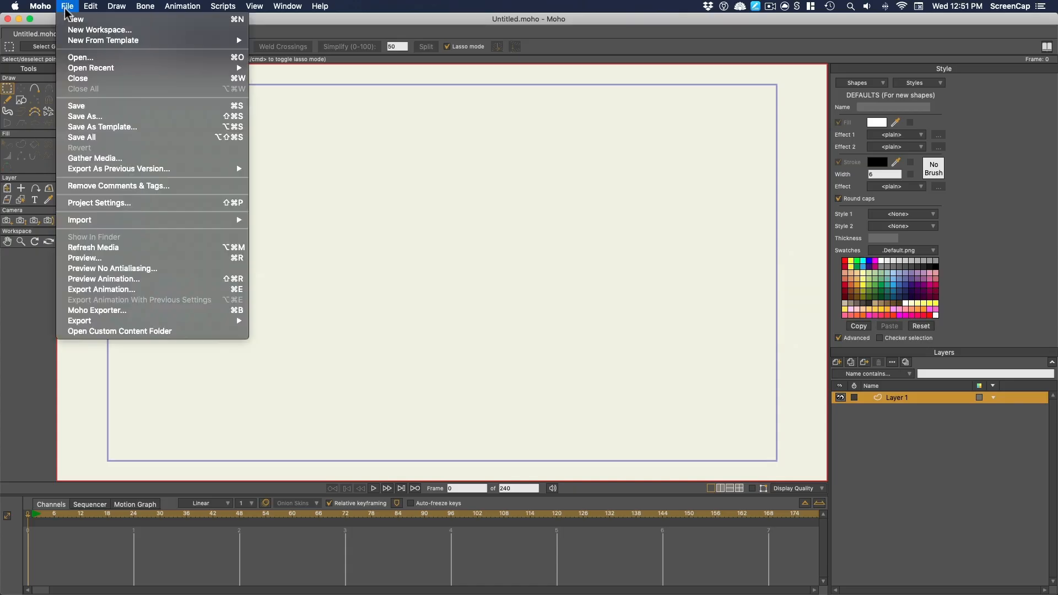
pyautogui.moveTo(130, 220)
pyautogui.moveTo(332, 289)
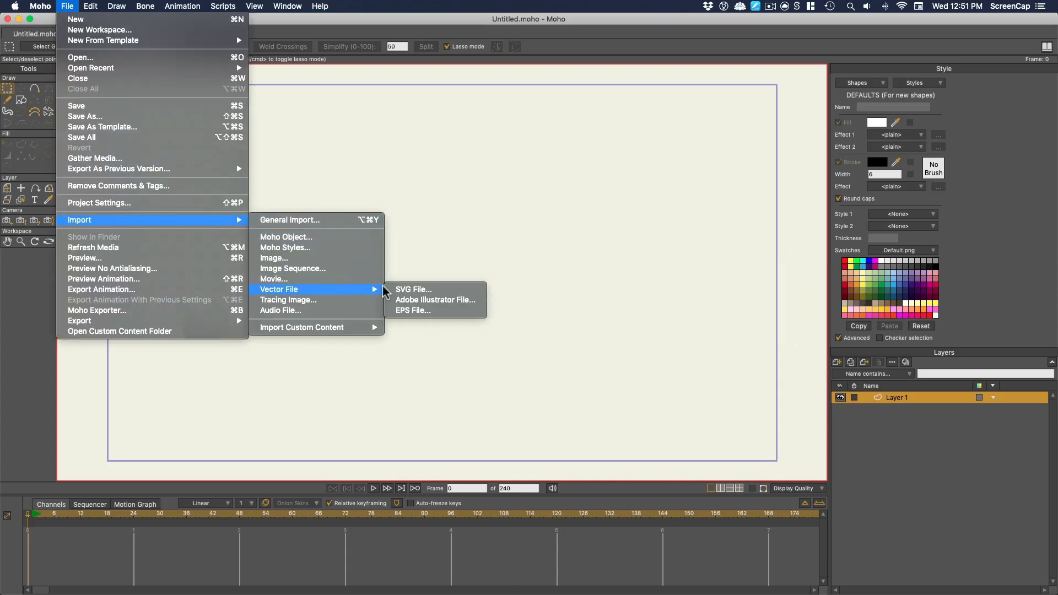
pyautogui.click(419, 290)
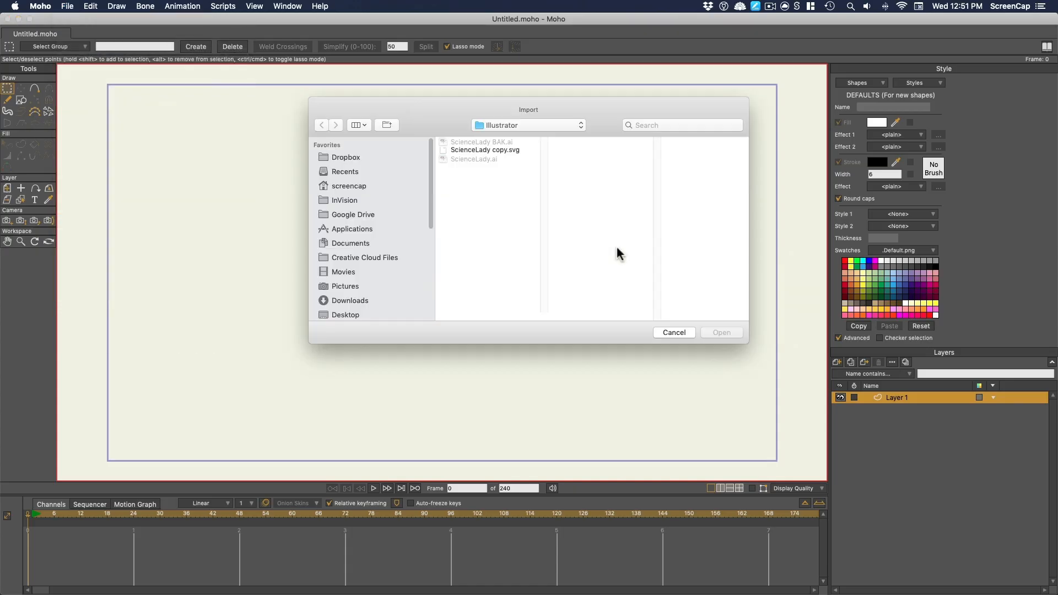
pyautogui.click(474, 151)
pyautogui.click(722, 333)
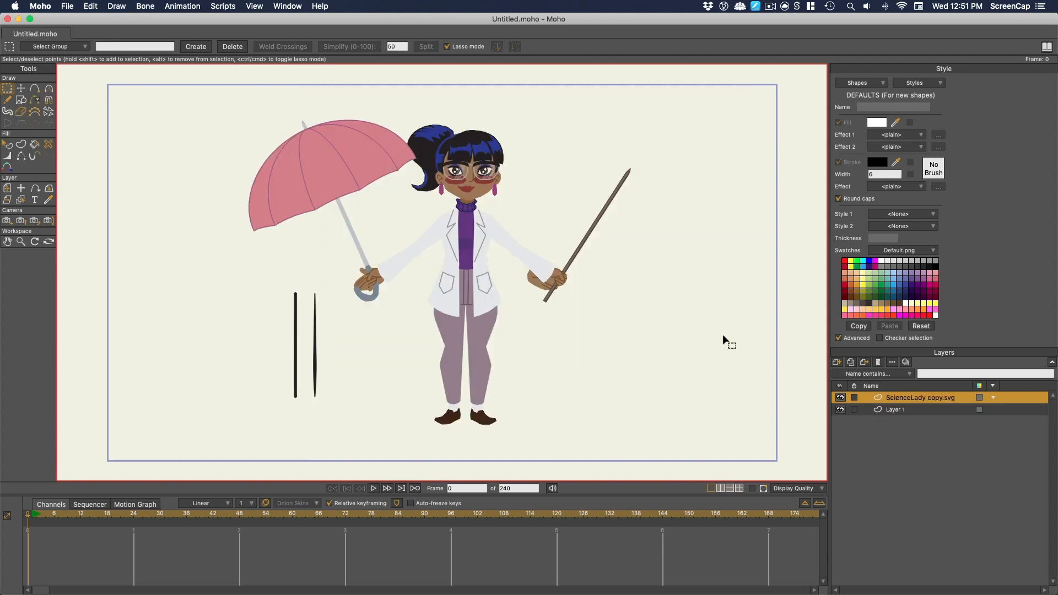
# - Examine the points of the two imported vertical lines up close with the Transform Points tool and path display on
pyautogui.press('super+=')
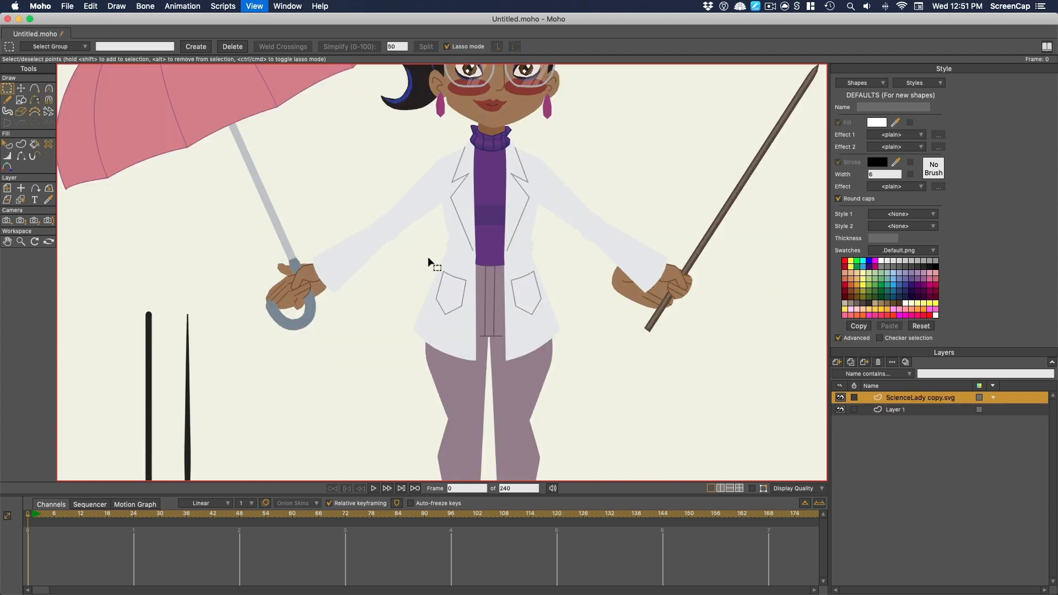
pyautogui.moveTo(329, 392); pyautogui.dragTo(495, 254)
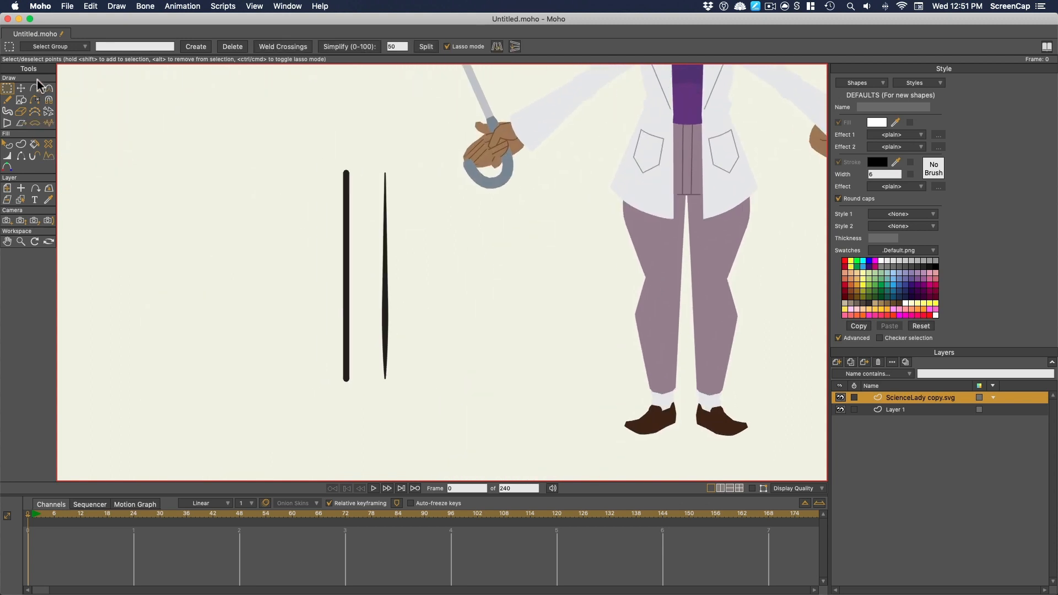
pyautogui.click(22, 88)
pyautogui.click(751, 488)
pyautogui.press('super+=')
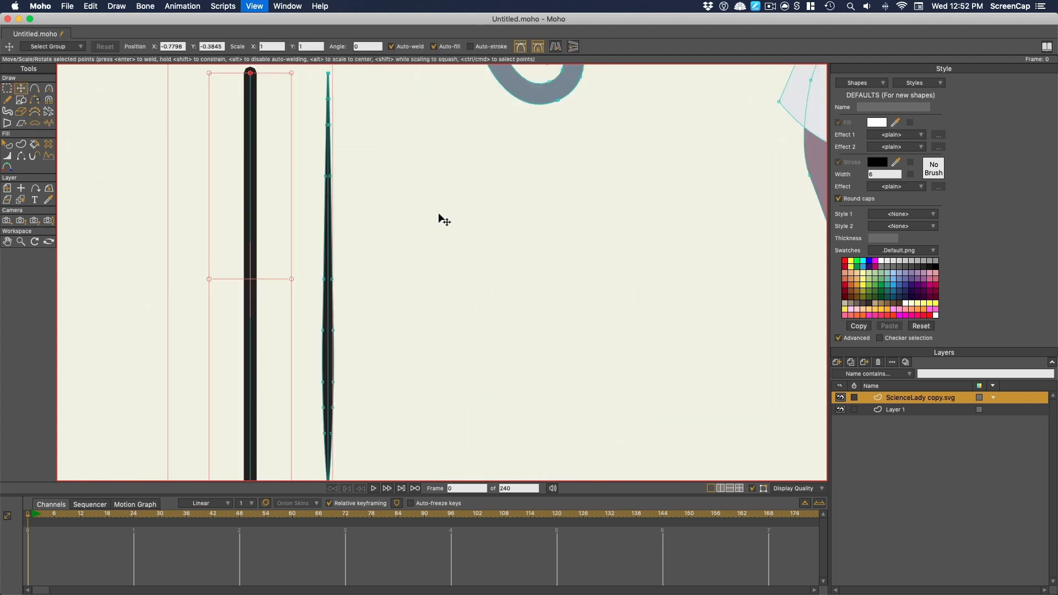
pyautogui.click(386, 232)
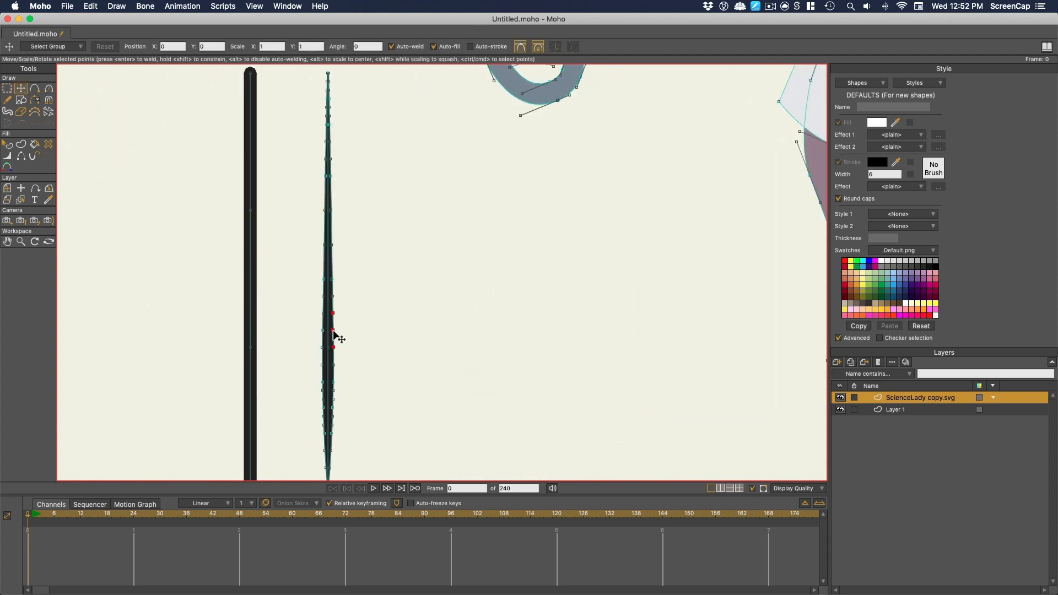
# - Add a point to the lower part of the uniform vertical line with the Add Point tool
pyautogui.moveTo(334, 333)
pyautogui.mouseDown()
pyautogui.moveTo(347, 333)
pyautogui.moveTo(305, 331)
pyautogui.moveTo(354, 337)
pyautogui.moveTo(330, 337)
pyautogui.mouseUp()
pyautogui.moveTo(250, 210)
pyautogui.mouseDown()
pyautogui.moveTo(194, 215)
pyautogui.moveTo(177, 234)
pyautogui.moveTo(307, 255)
pyautogui.moveTo(153, 236)
pyautogui.moveTo(300, 230)
pyautogui.moveTo(249, 200)
pyautogui.mouseUp()
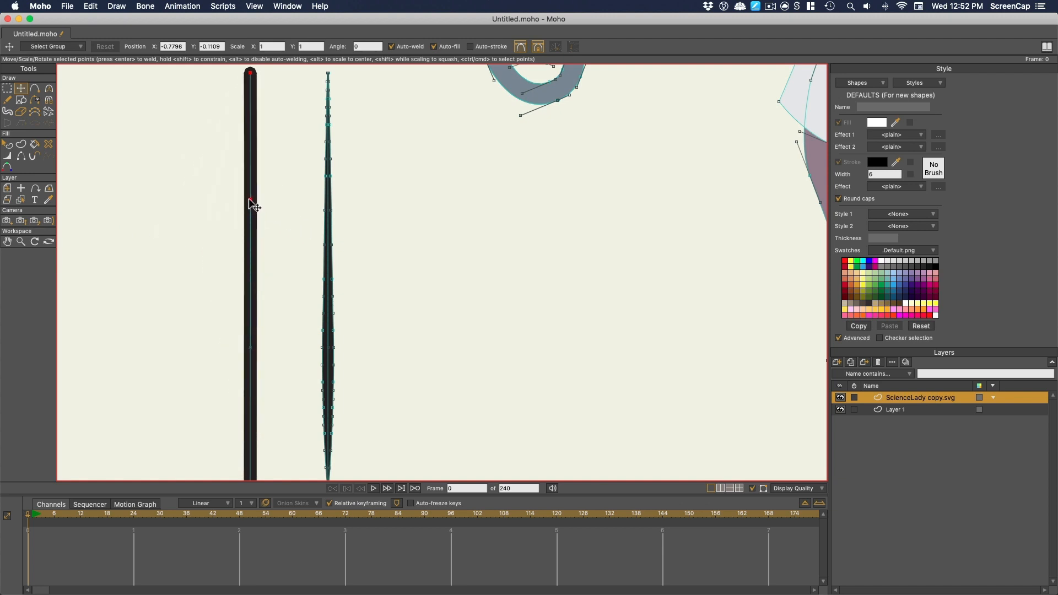
pyautogui.click(34, 89)
pyautogui.scroll(-3, 257, 347)
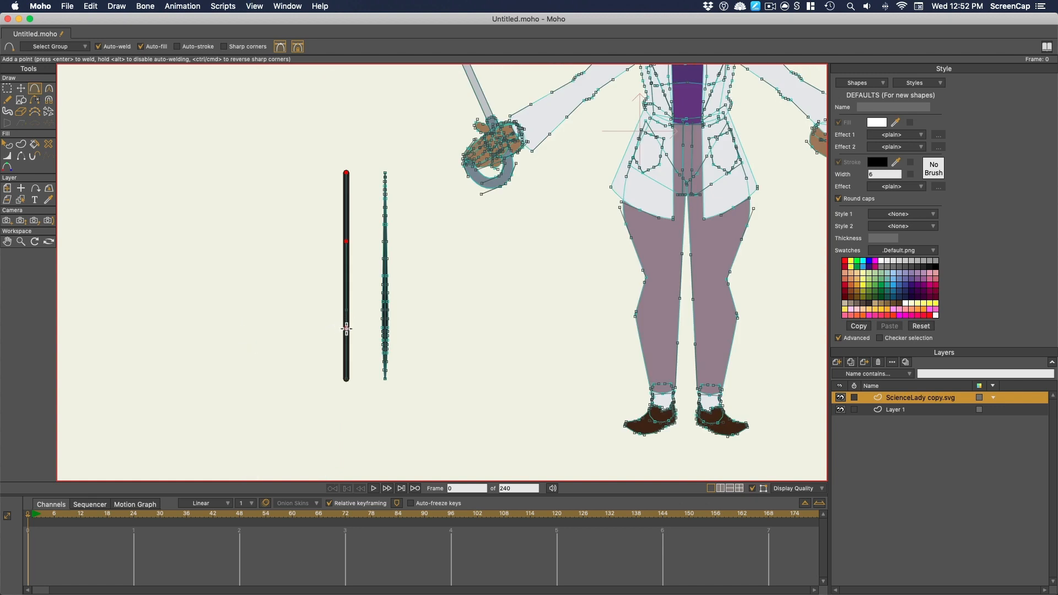
# - Taper the uniform line with the Line Width tool, setting its top end to 16 percent and its bottom end to 34 percent
pyautogui.click(7, 156)
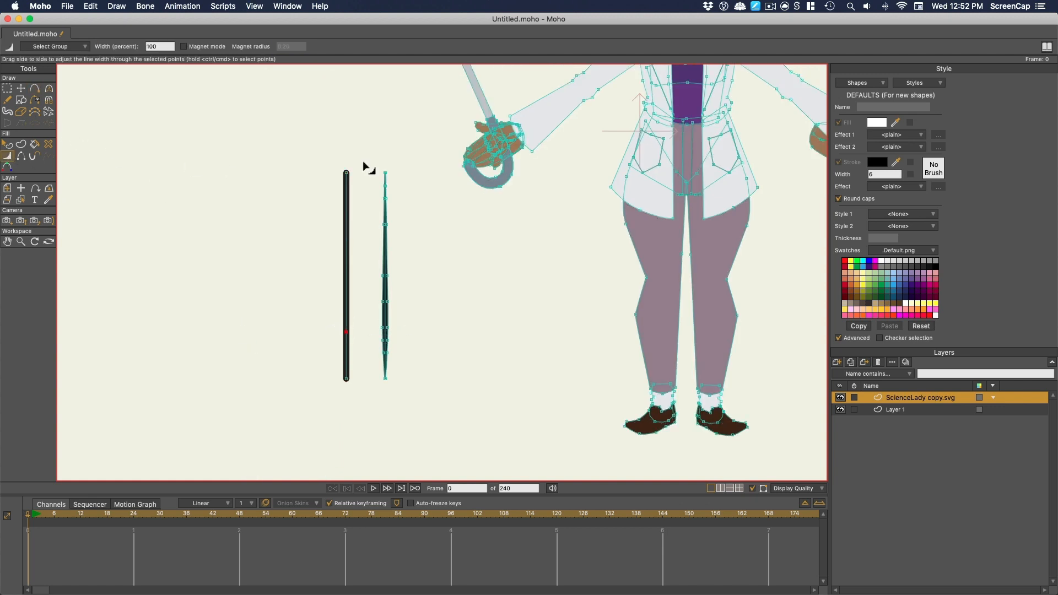
pyautogui.moveTo(346, 173); pyautogui.dragTo(335, 192)
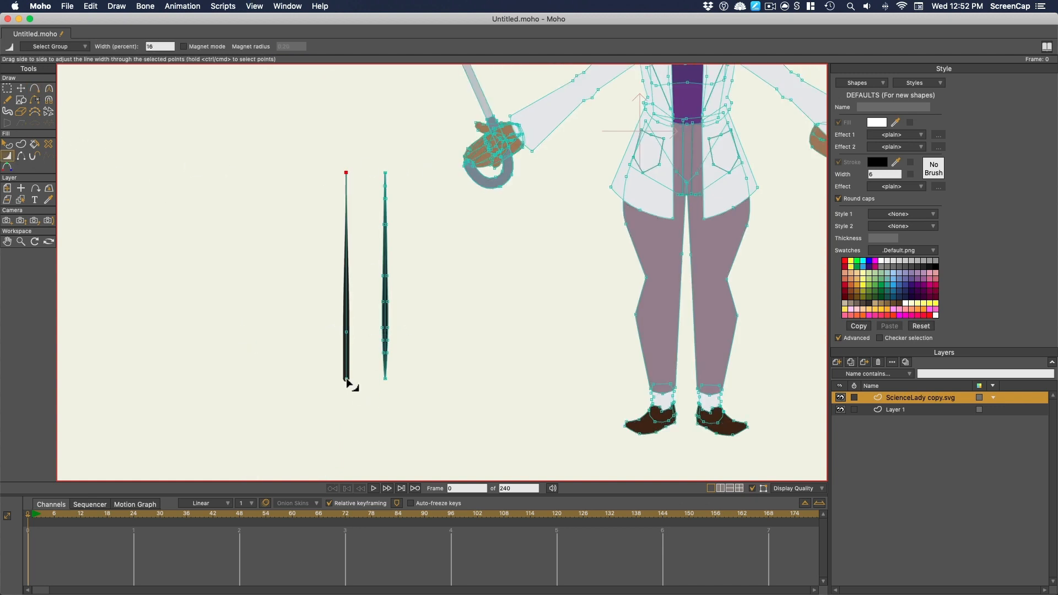
pyautogui.moveTo(347, 380); pyautogui.dragTo(329, 386)
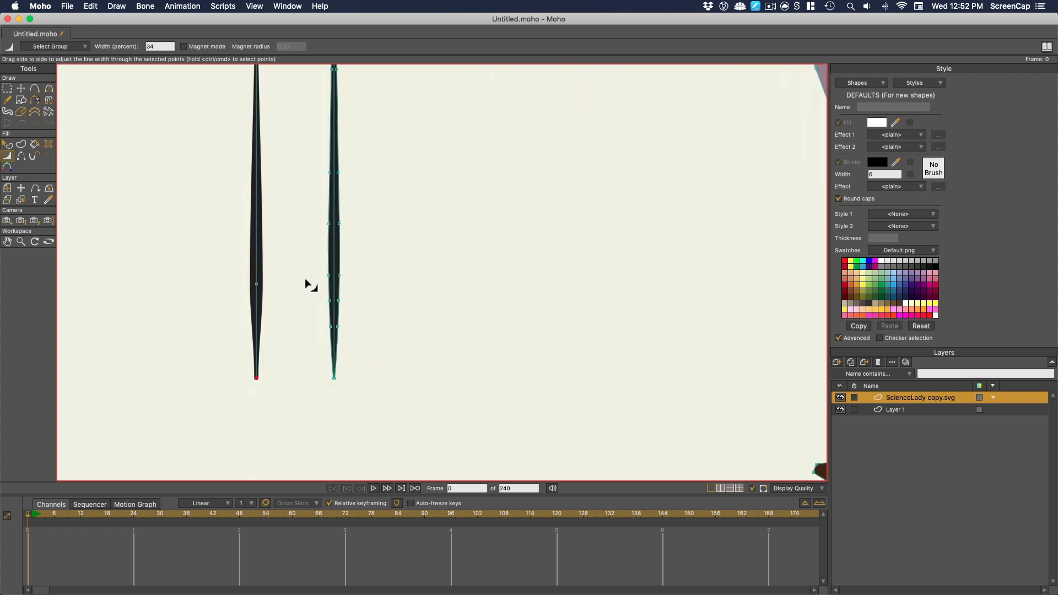
# - Rename the imported ScienceLady copy.svg layer as ScienceLady
pyautogui.press('t')
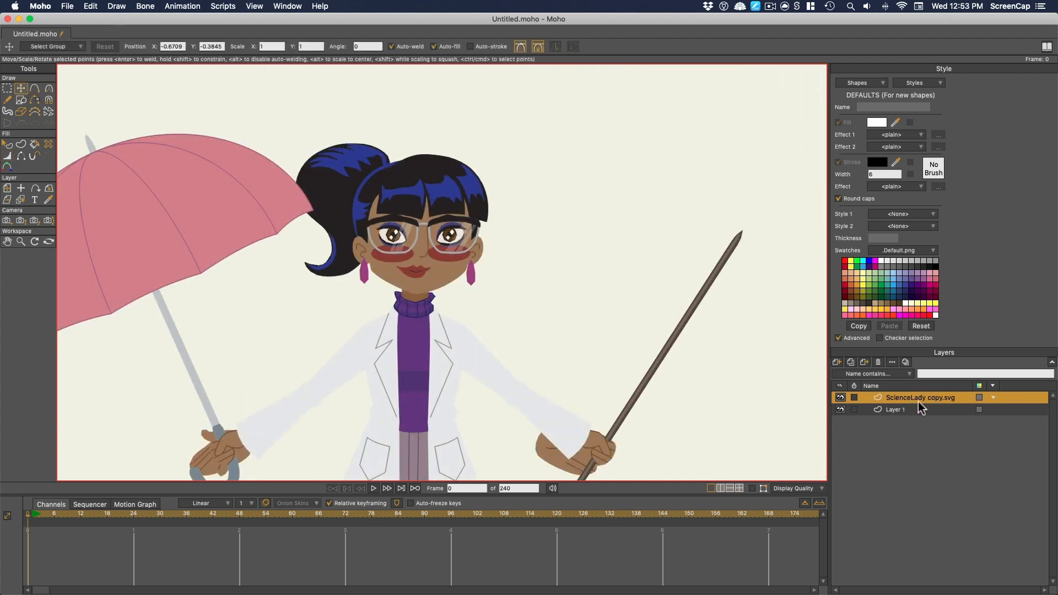
pyautogui.moveTo(930, 401); pyautogui.dragTo(961, 401)
pyautogui.press('BackSpace')
pyautogui.press('Return')
# - Turn the path display on, select all points of the ponytail and its blue highlights, and cut them from the ScienceLady layer
pyautogui.click(752, 488)
pyautogui.scroll(5, 325, 179)
pyautogui.moveTo(245, 114); pyautogui.dragTo(280, 215)
pyautogui.click(280, 215)
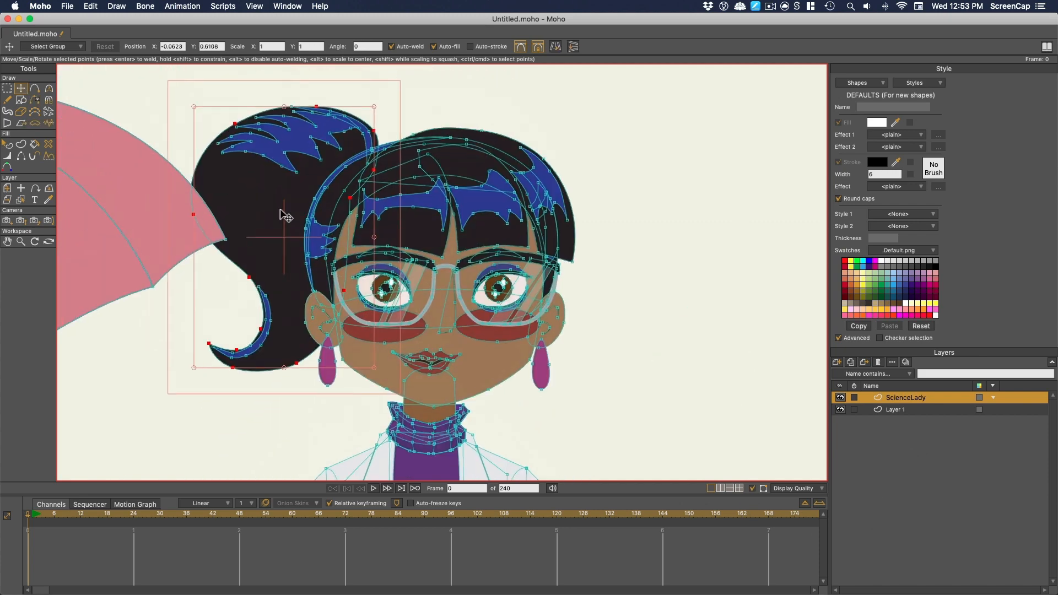
pyautogui.press('Tab')
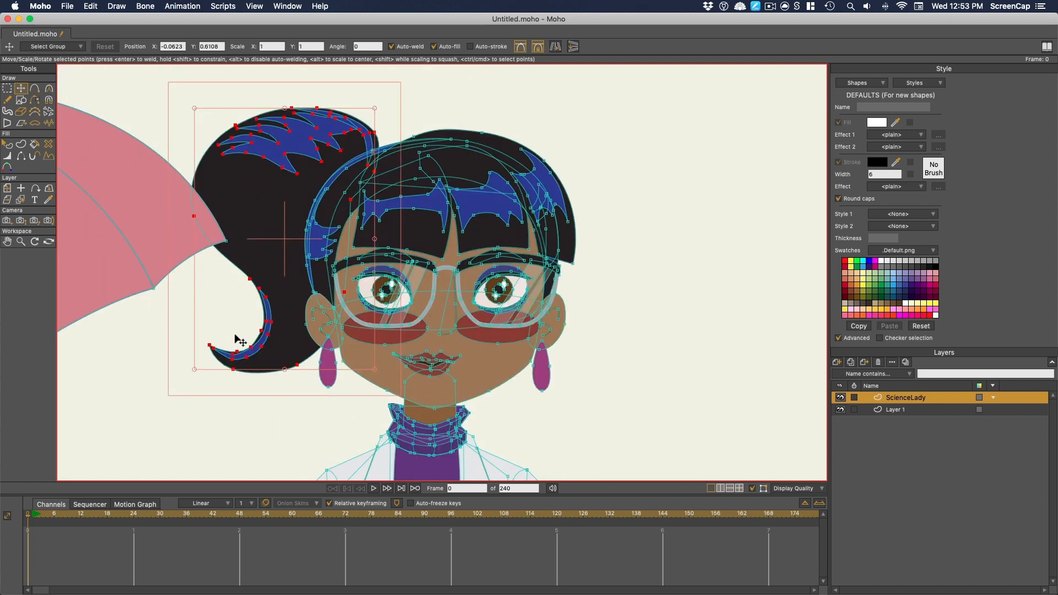
pyautogui.press('super+x')
# - Create a new vector layer named Ponytail and paste the cut ponytail artwork into it
pyautogui.click(837, 362)
pyautogui.click(847, 372)
pyautogui.write('Ponytail')
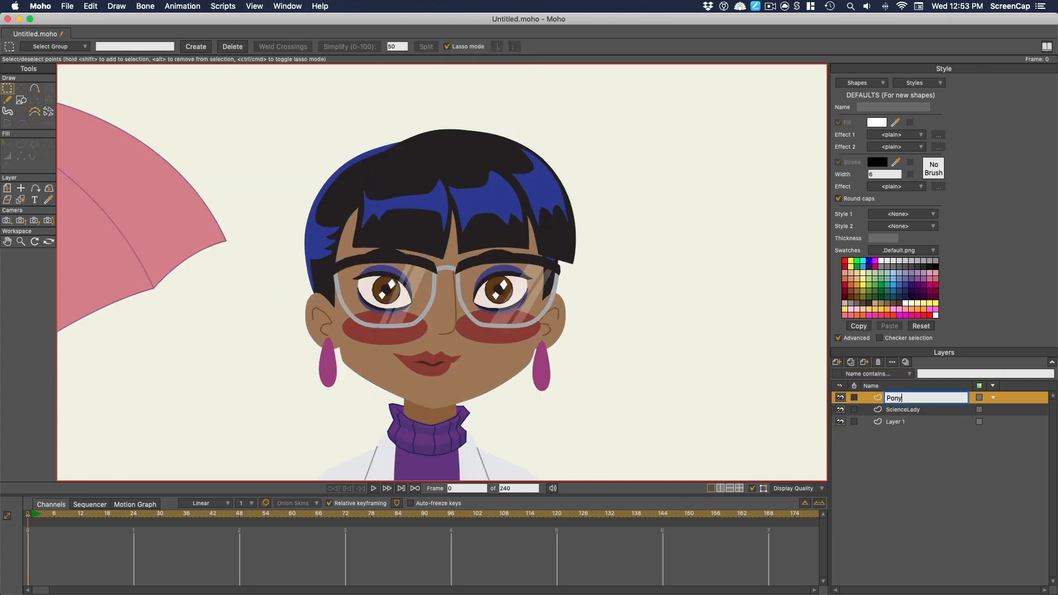
pyautogui.press('Return')
pyautogui.press('super+v')
# - Move the Ponytail layer to the bottom of the layer stack and make the ScienceLady layer active
pyautogui.moveTo(901, 397); pyautogui.dragTo(905, 457)
pyautogui.press('Return')
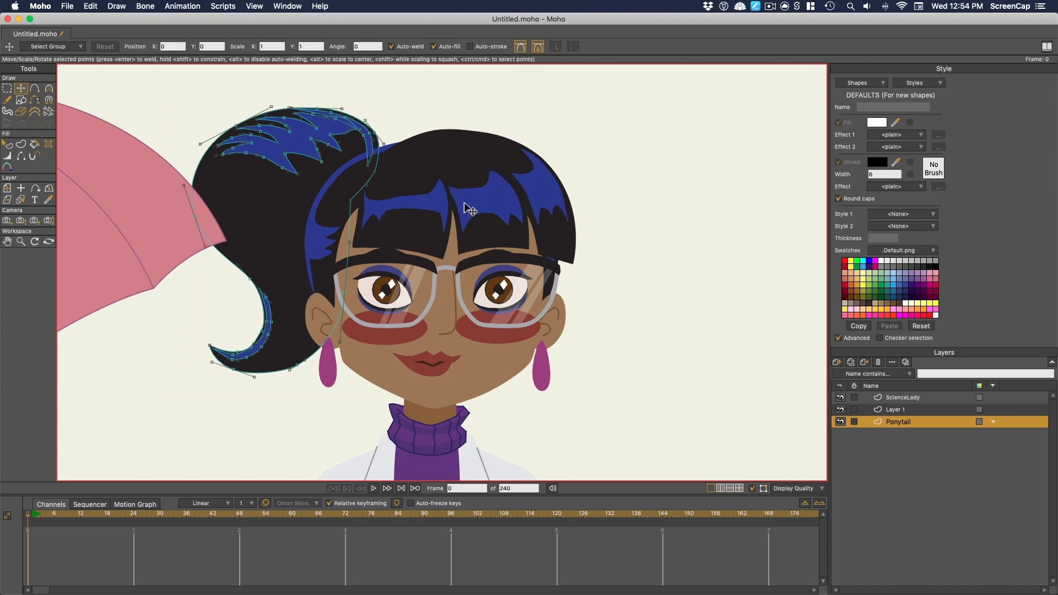
pyautogui.click(922, 399)
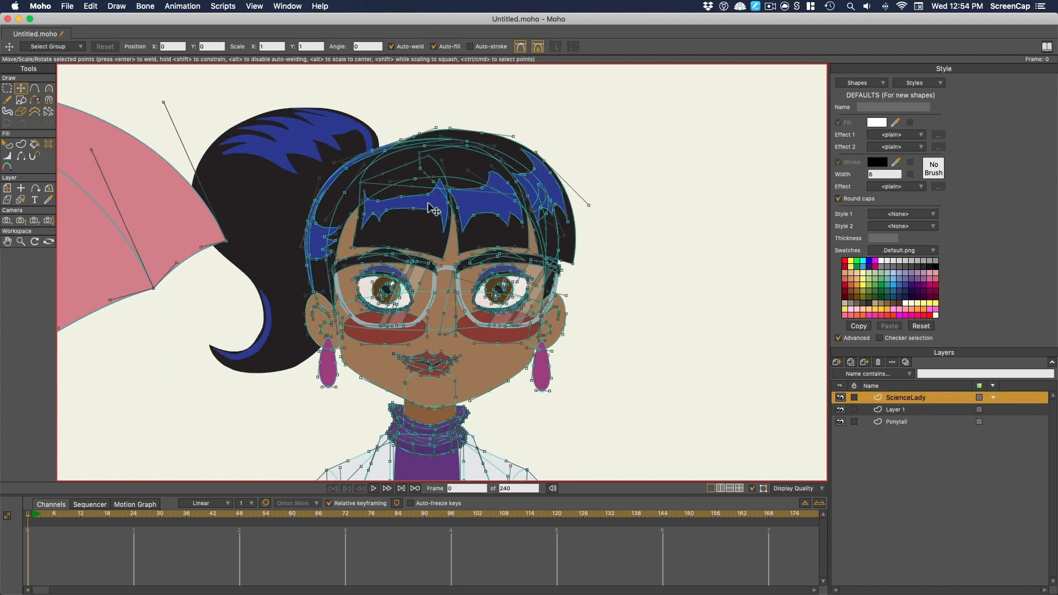